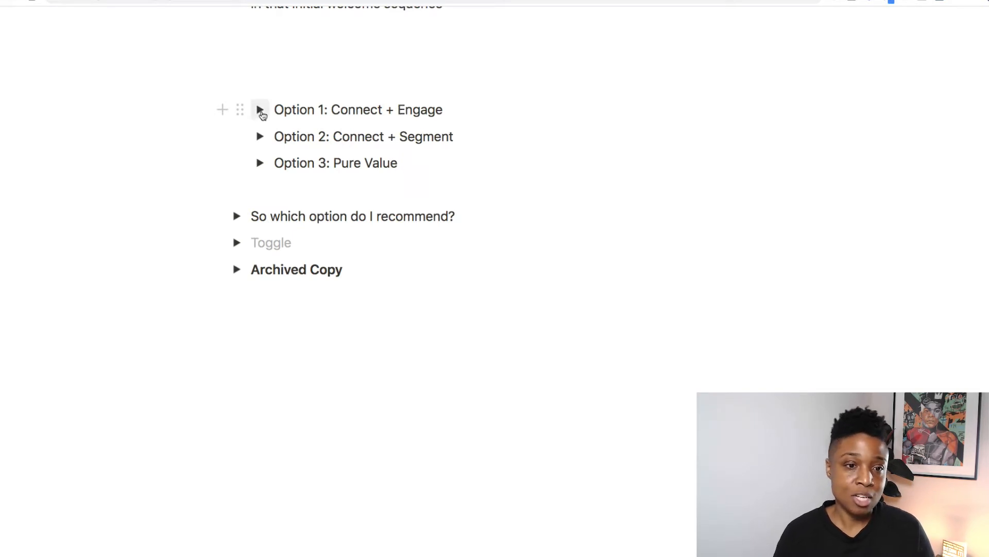
- Expand the "Option 1: Connect + Engage" toggle and review its outline points for the welcome email
{"action": "left_click", "coordinate": [260, 110]}
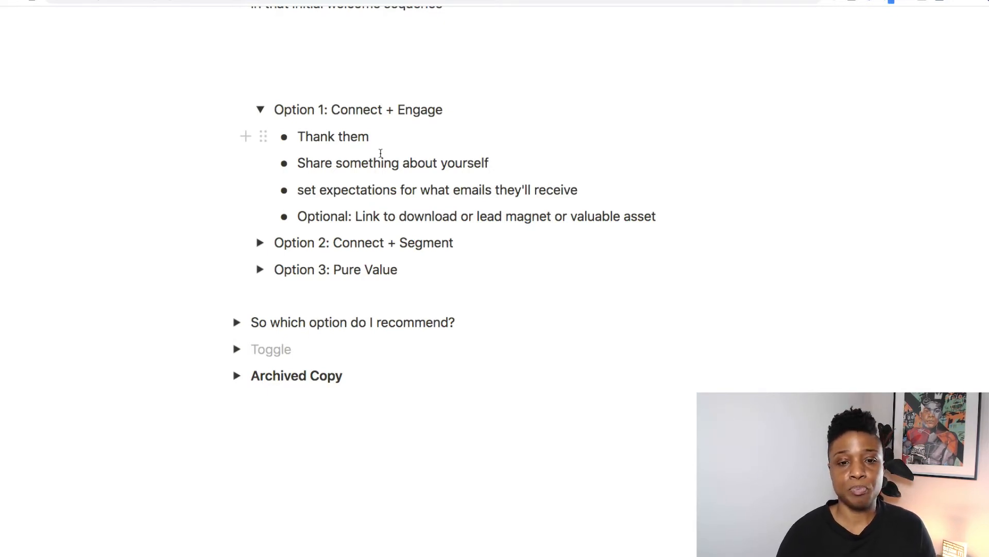
{"action": "scroll", "coordinate": [426, 190], "scroll_direction": "down", "scroll_amount": 2}
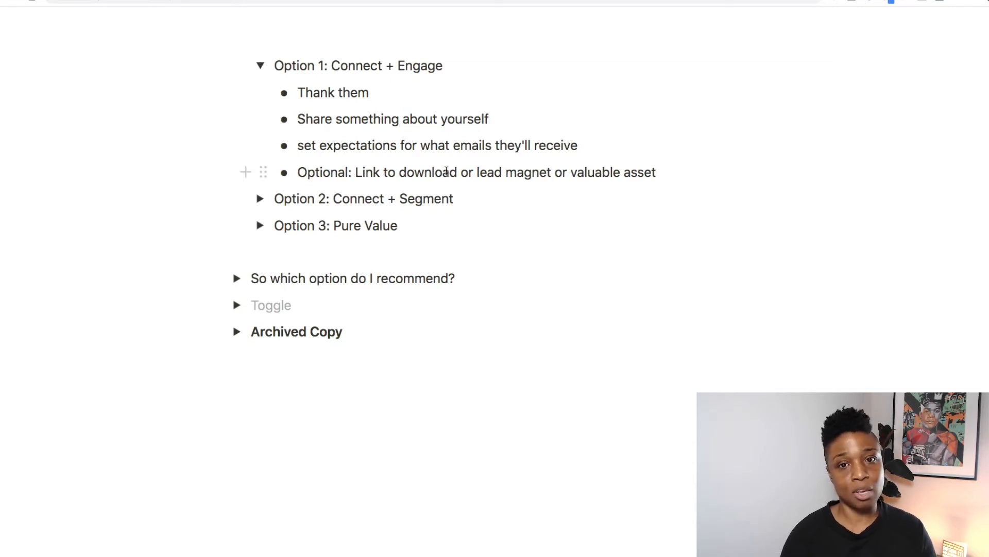
{"action": "scroll", "coordinate": [447, 172], "scroll_direction": "down", "scroll_amount": 1}
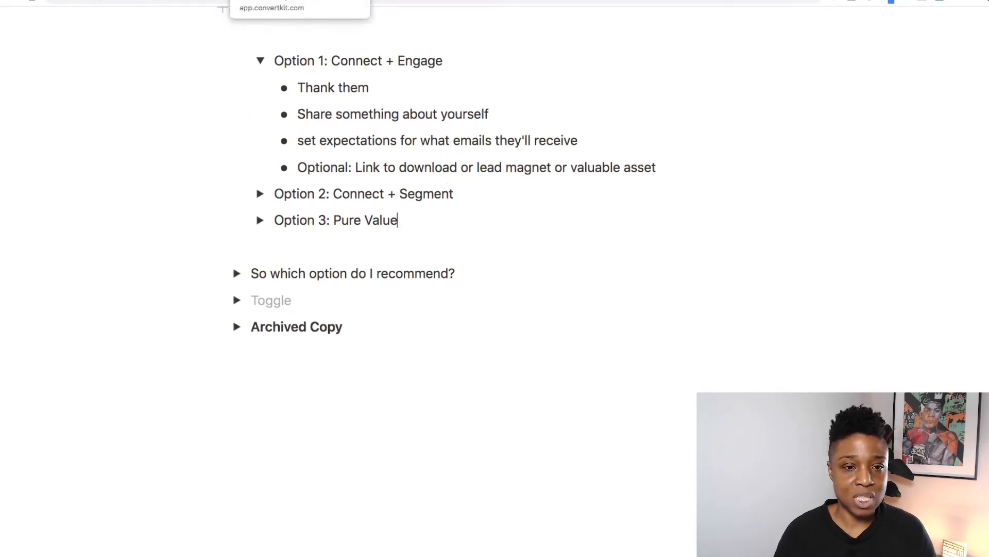
- Switch to ConvertKit and examine the "How can I help you with your course?" email, highlighting its send timing, three questions and P.P.S
{"action": "left_click", "coordinate": [273, 0]}
{"action": "scroll", "coordinate": [471, 268], "scroll_direction": "down", "scroll_amount": 2}
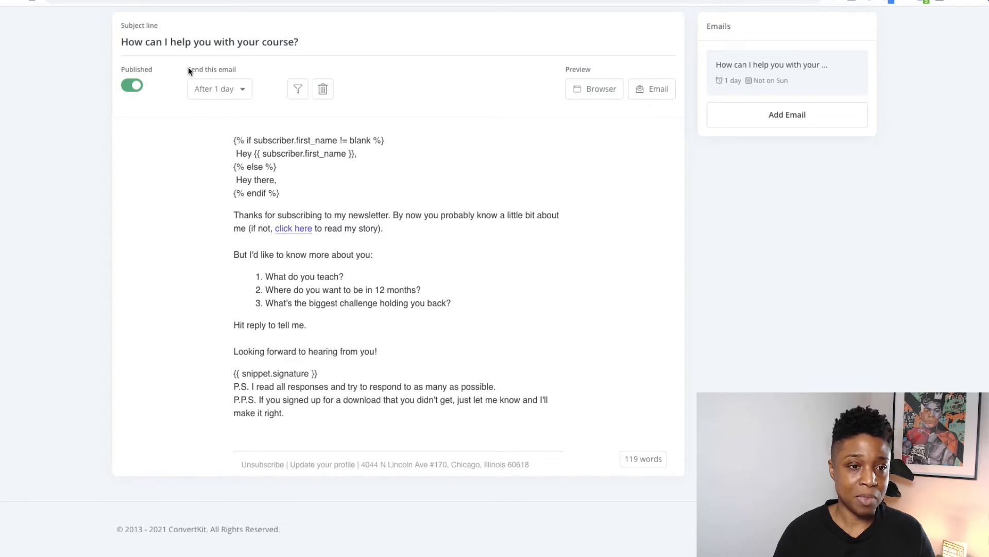
{"action": "left_click_drag", "start_coordinate": [189, 70], "coordinate": [255, 102]}
{"action": "left_click", "coordinate": [442, 185]}
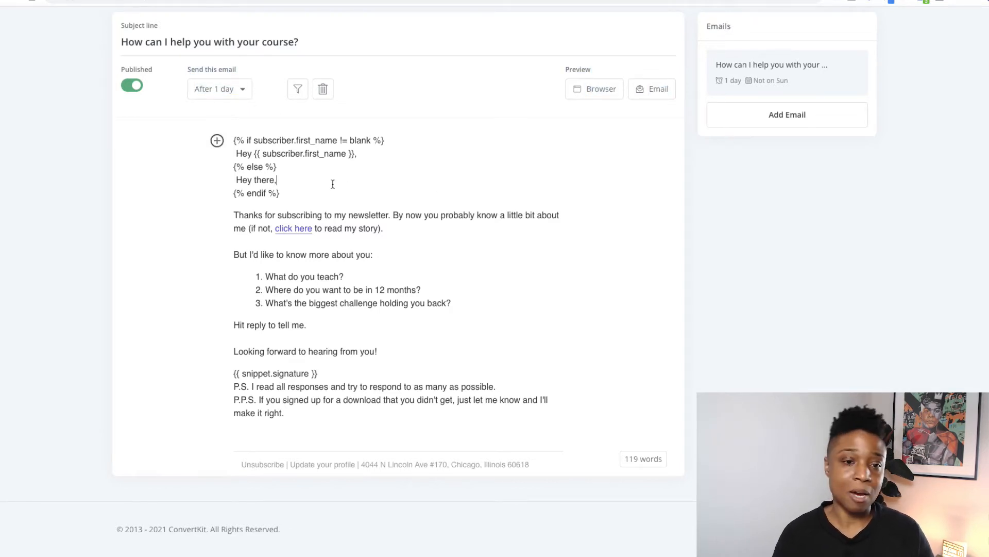
{"action": "double_click", "coordinate": [355, 216]}
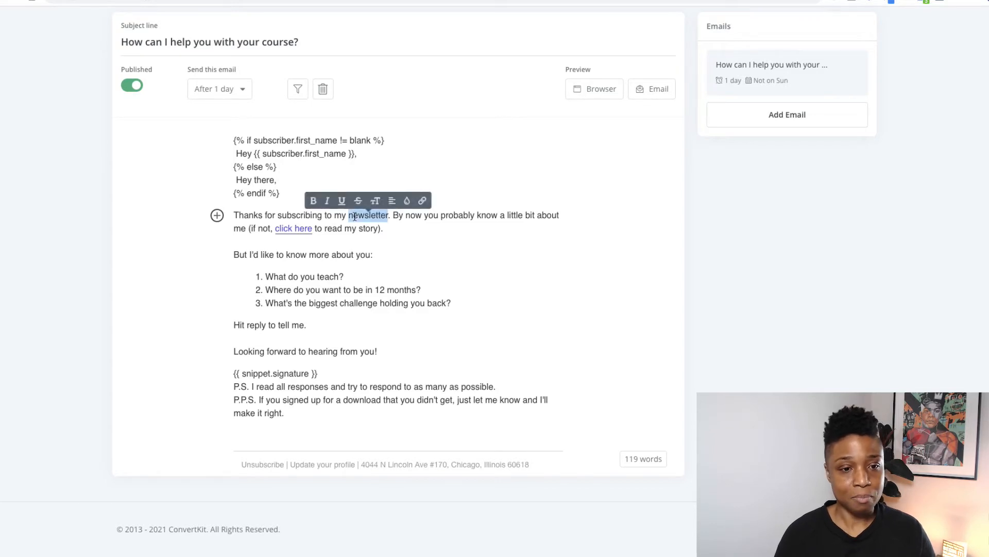
{"action": "left_click", "coordinate": [386, 231]}
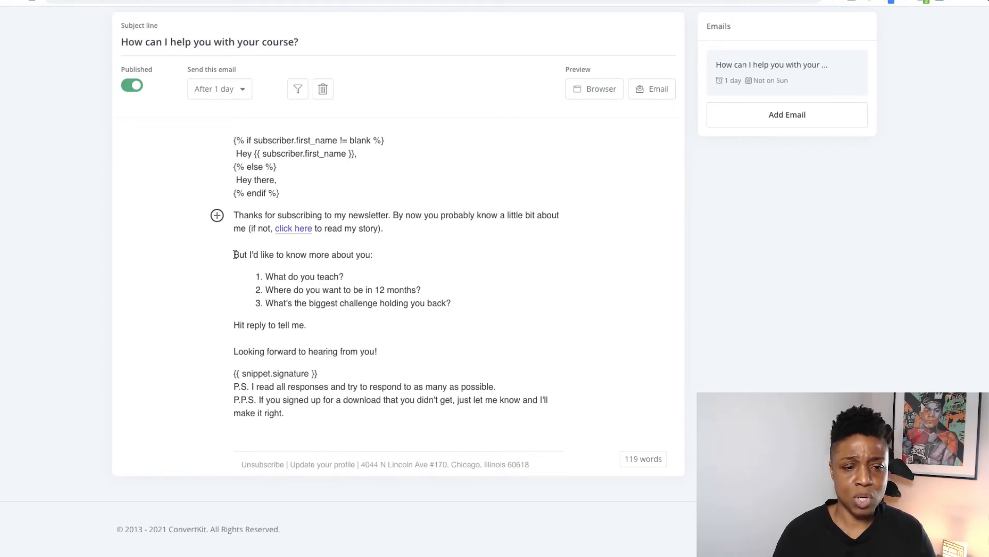
{"action": "left_click_drag", "start_coordinate": [234, 254], "coordinate": [484, 302]}
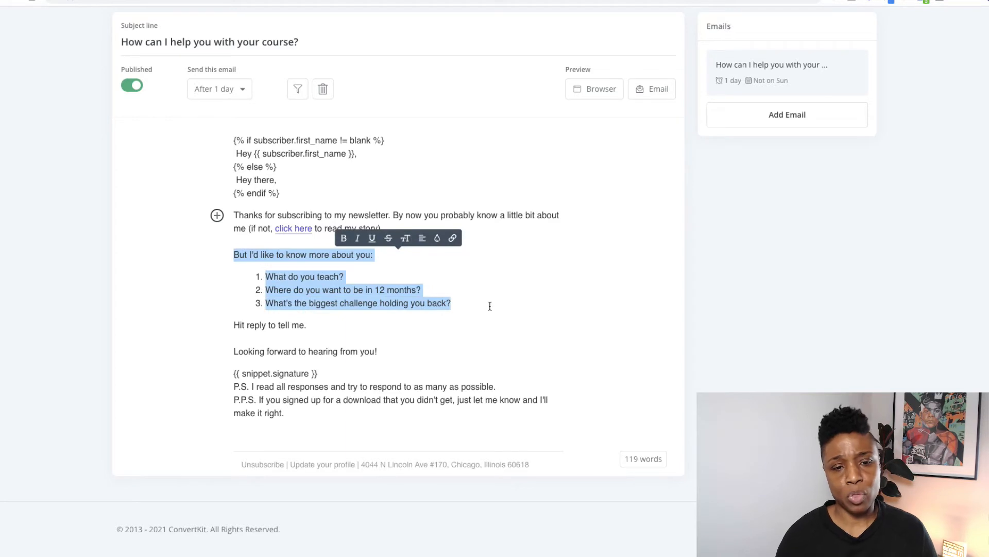
{"action": "left_click", "coordinate": [490, 306]}
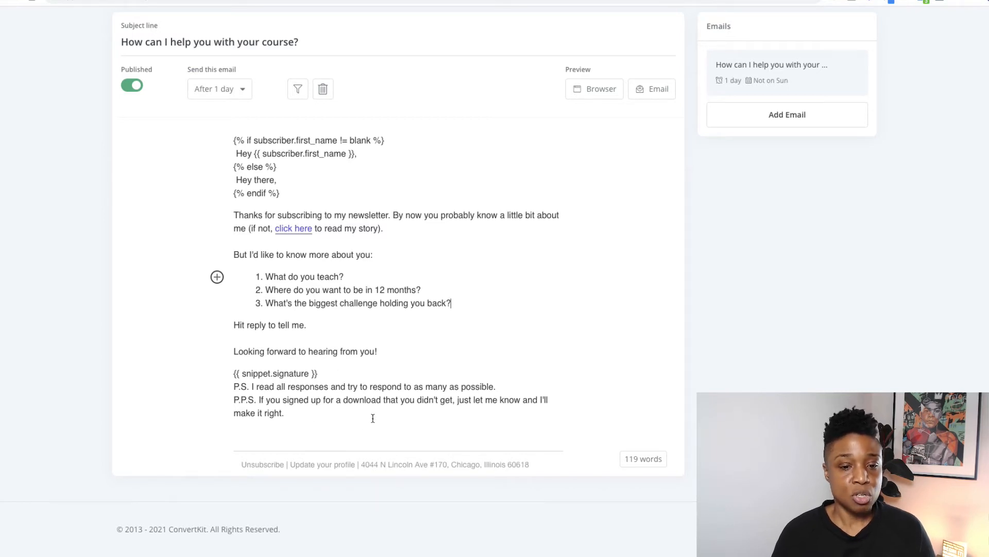
{"action": "left_click_drag", "start_coordinate": [259, 400], "coordinate": [291, 412]}
{"action": "left_click", "coordinate": [292, 412]}
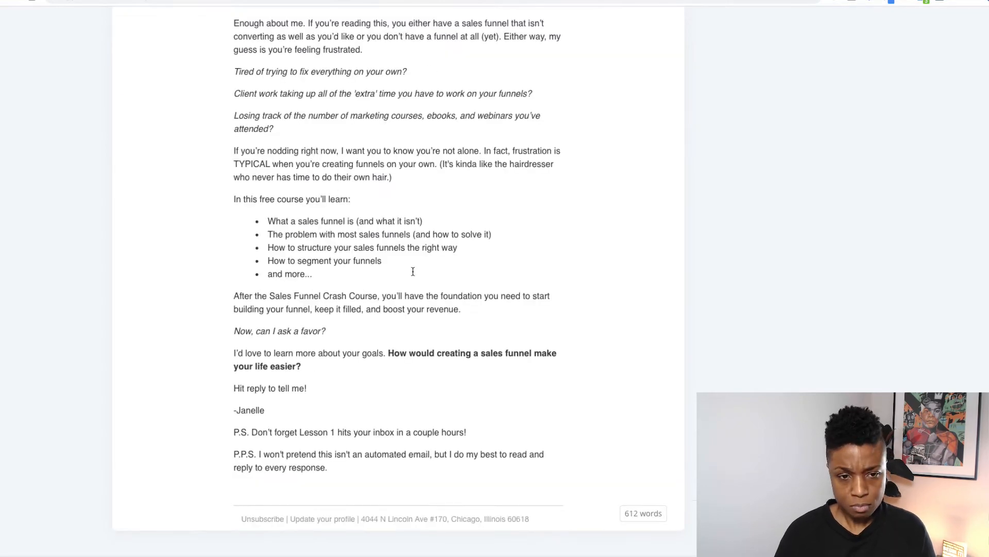
- Examine the first email of the "[SFCC ESF] 1 - Lessons" sequence, covering its introduction and highlighting its subject line
{"action": "scroll", "coordinate": [413, 271], "scroll_direction": "up", "scroll_amount": 4}
{"action": "scroll", "coordinate": [413, 271], "scroll_direction": "up", "scroll_amount": 10}
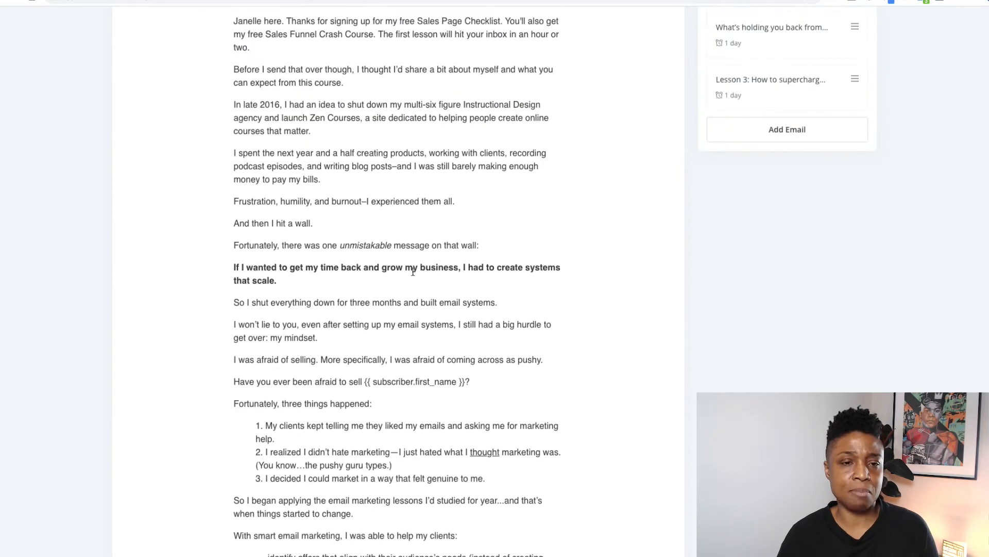
{"action": "scroll", "coordinate": [413, 271], "scroll_direction": "up", "scroll_amount": 2}
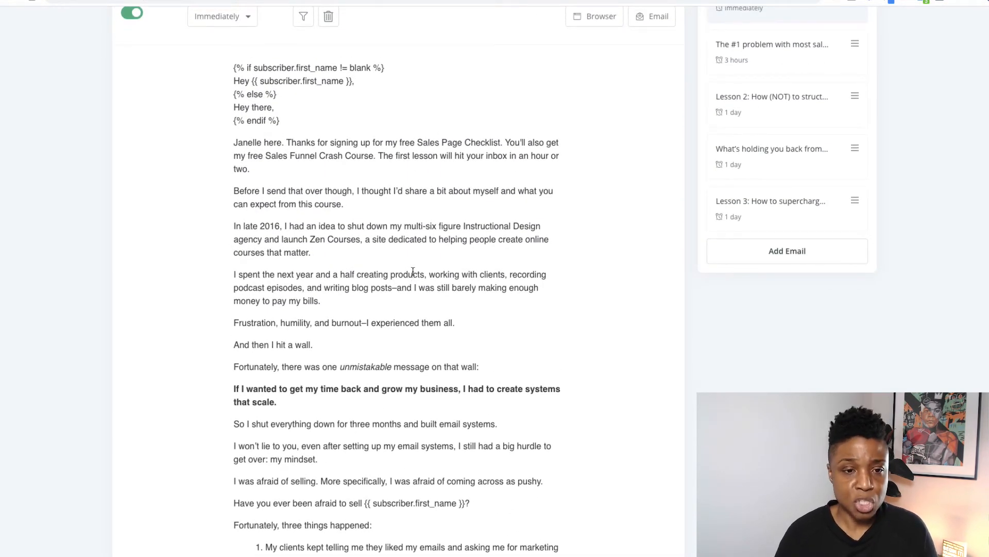
{"action": "scroll", "coordinate": [413, 271], "scroll_direction": "down", "scroll_amount": 2}
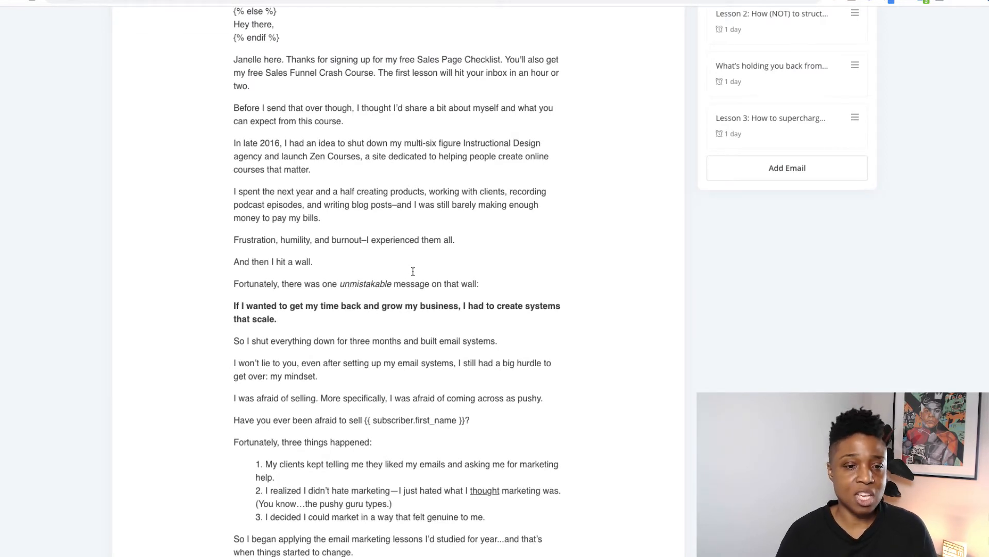
{"action": "scroll", "coordinate": [413, 271], "scroll_direction": "up", "scroll_amount": 1}
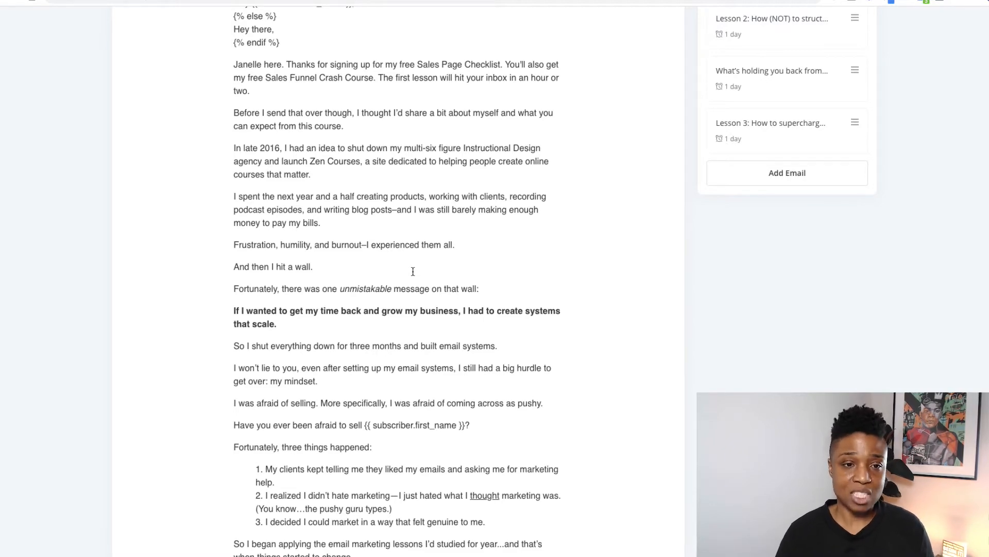
{"action": "scroll", "coordinate": [412, 272], "scroll_direction": "up", "scroll_amount": 5}
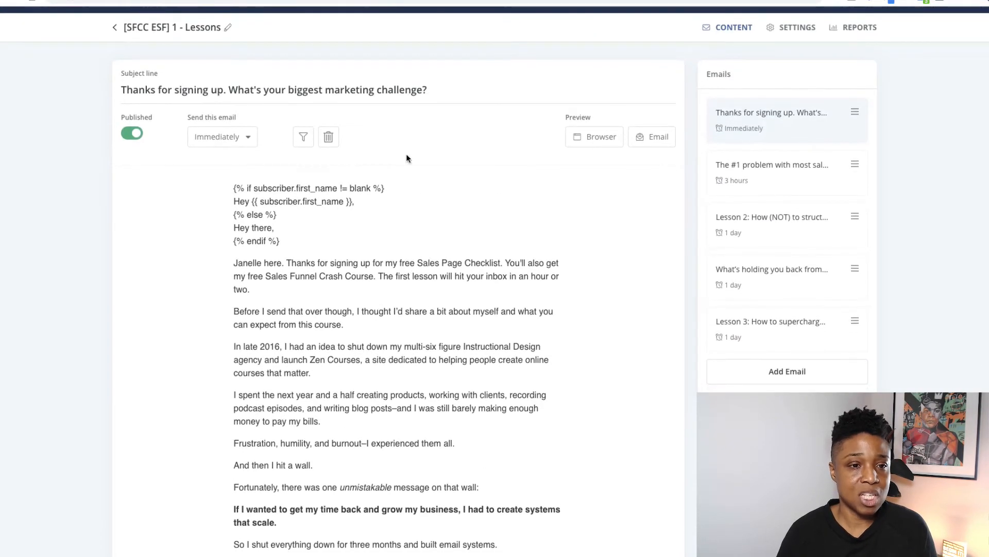
{"action": "triple_click", "coordinate": [166, 91]}
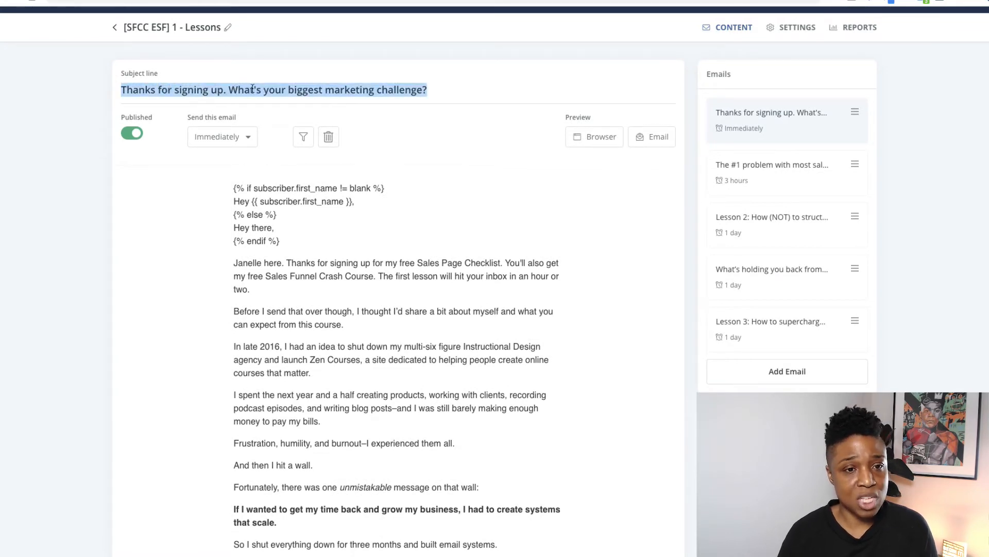
- Read through the email's personal story and the list of ways smart email marketing helped clients
{"action": "scroll", "coordinate": [417, 263], "scroll_direction": "down", "scroll_amount": 5}
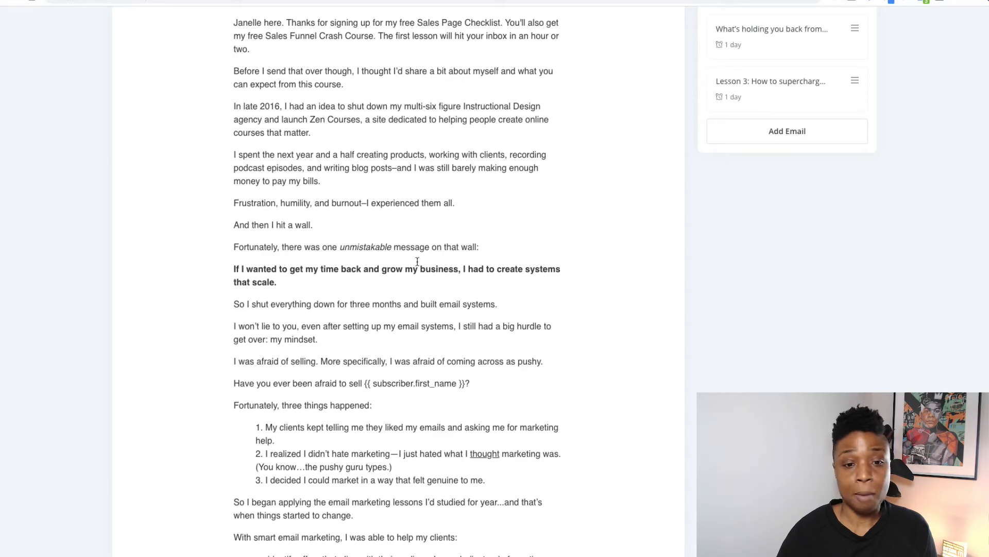
{"action": "scroll", "coordinate": [418, 261], "scroll_direction": "down", "scroll_amount": 8}
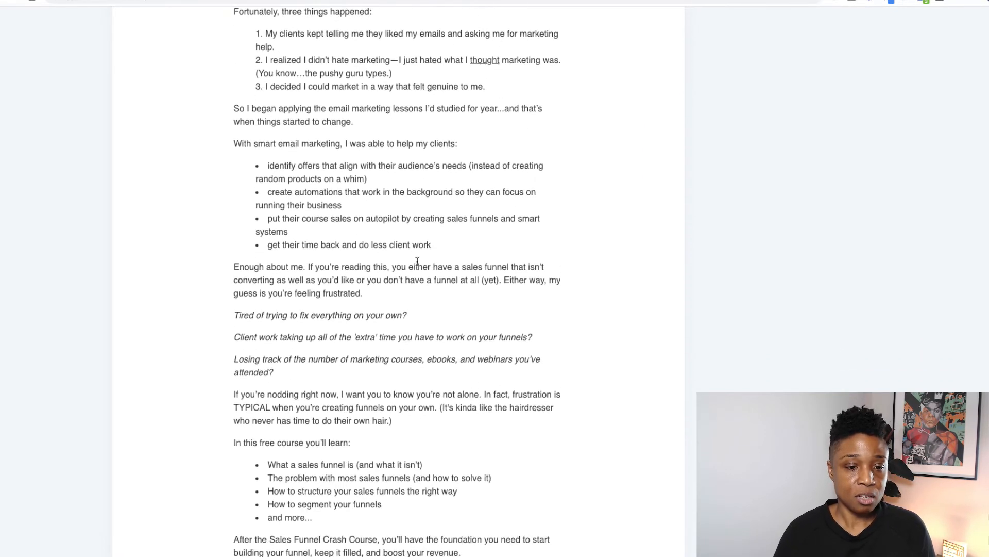
{"action": "scroll", "coordinate": [417, 261], "scroll_direction": "up", "scroll_amount": 1}
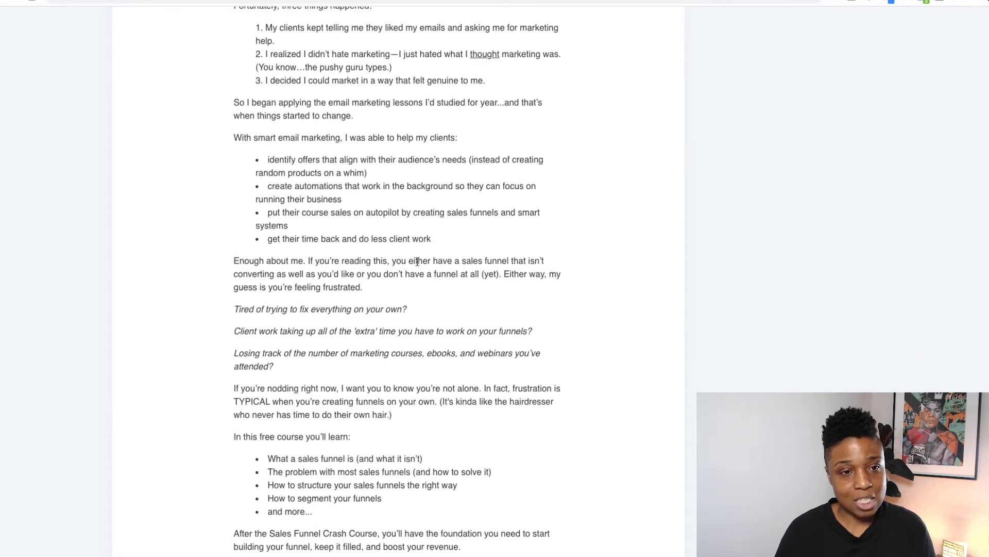
{"action": "scroll", "coordinate": [372, 81], "scroll_direction": "up", "scroll_amount": 4}
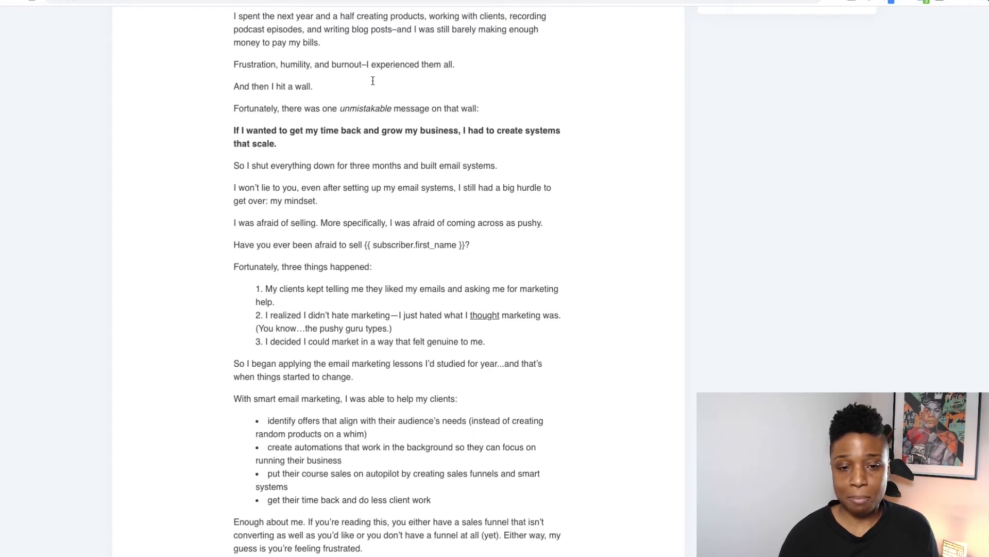
{"action": "scroll", "coordinate": [372, 81], "scroll_direction": "down", "scroll_amount": 2}
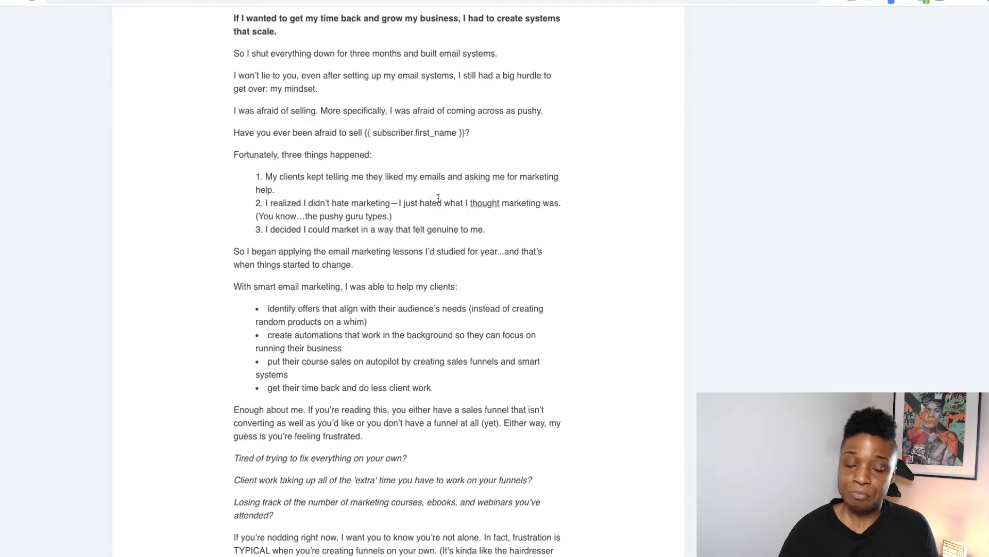
{"action": "scroll", "coordinate": [438, 199], "scroll_direction": "down", "scroll_amount": 1}
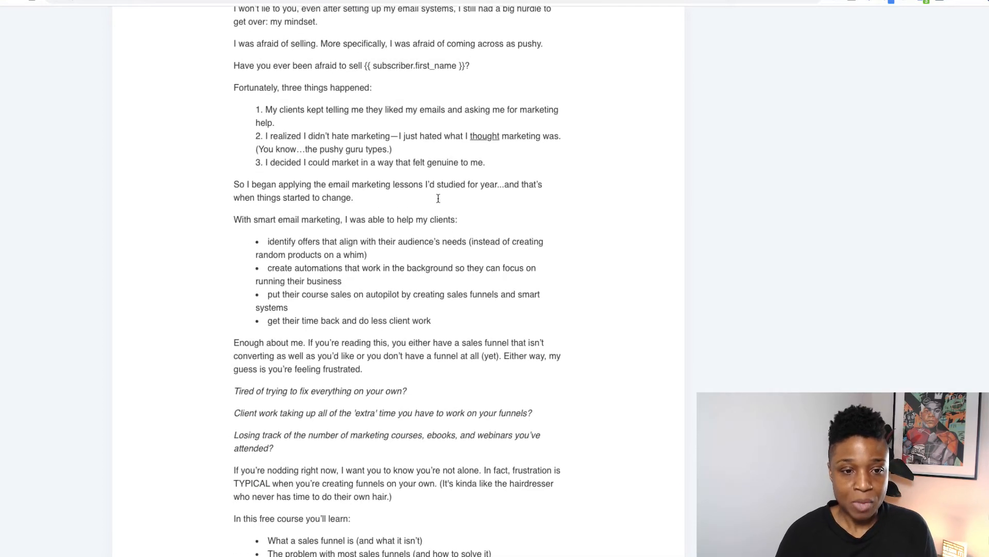
{"action": "scroll", "coordinate": [438, 198], "scroll_direction": "down", "scroll_amount": 3}
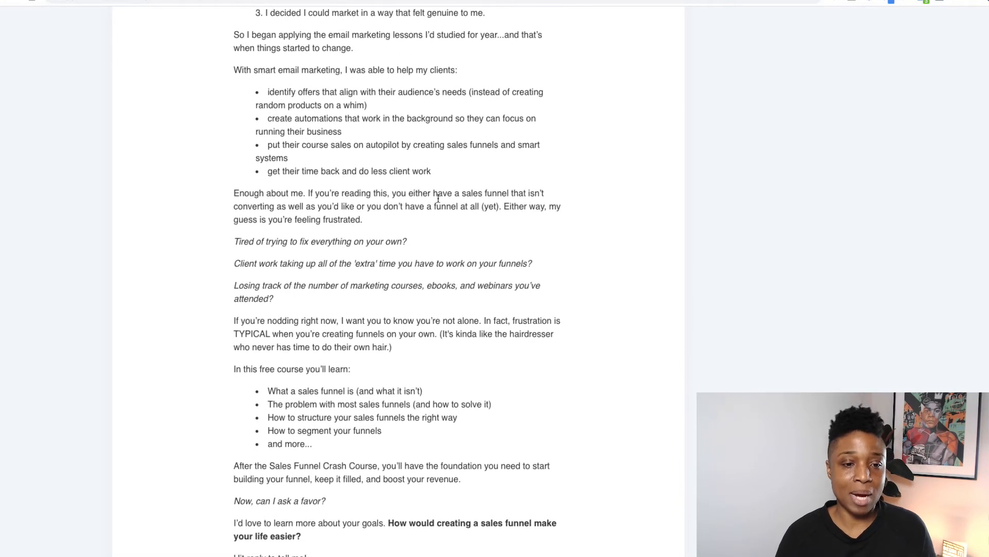
- Highlight the "In this free course you'll learn" list and the closing question about the reader's goals
{"action": "scroll", "coordinate": [438, 199], "scroll_direction": "down", "scroll_amount": 3}
{"action": "left_click", "coordinate": [234, 167]}
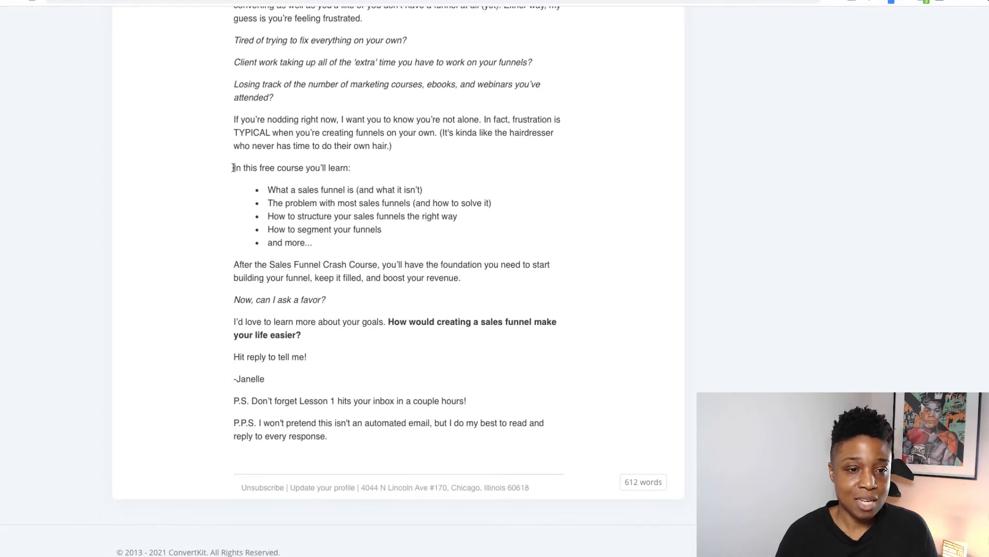
{"action": "left_click_drag", "start_coordinate": [269, 167], "coordinate": [402, 251]}
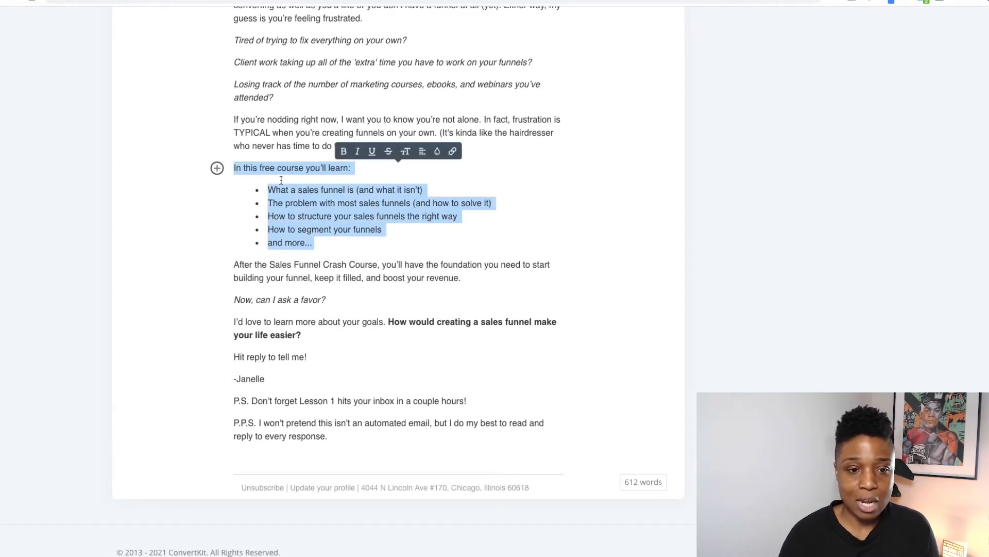
{"action": "left_click", "coordinate": [338, 262]}
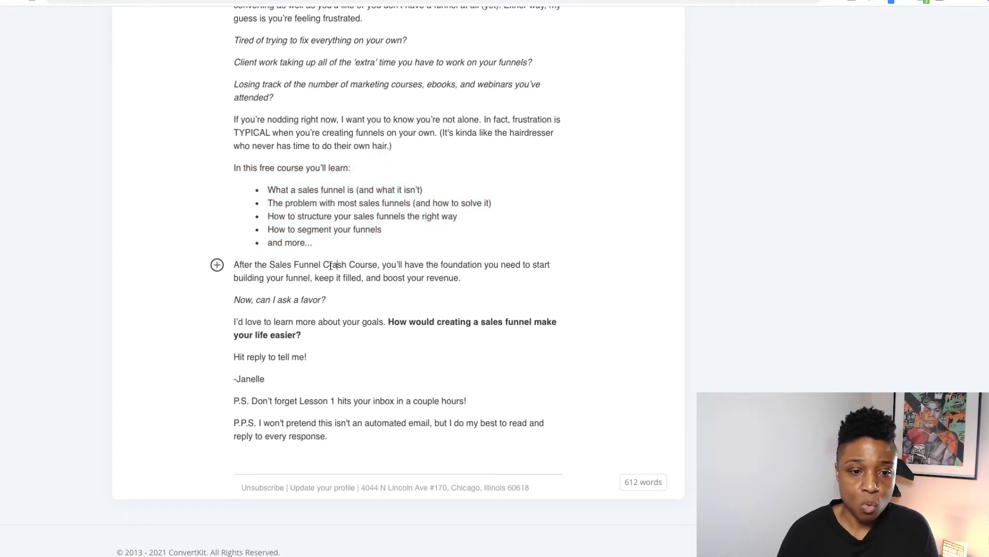
{"action": "triple_click", "coordinate": [345, 322]}
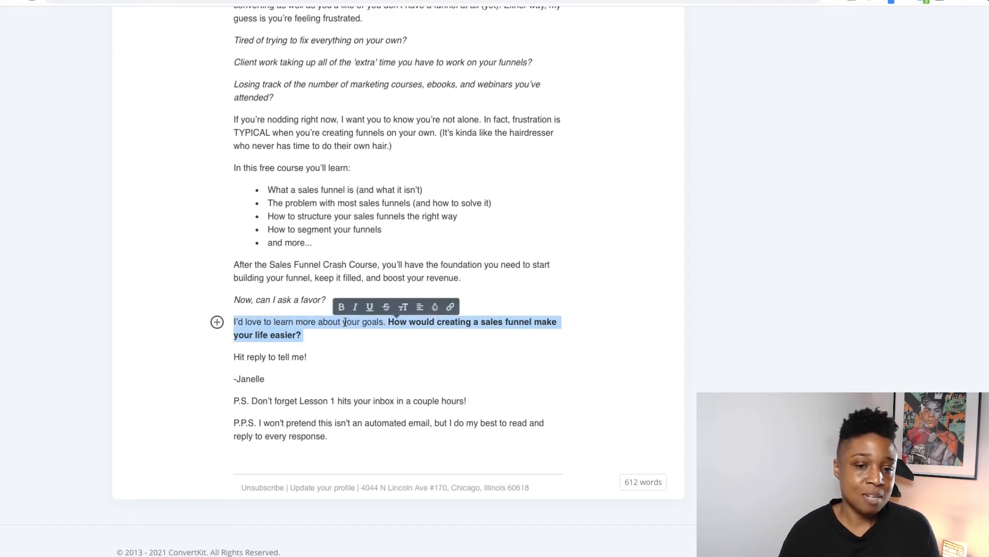
{"action": "left_click", "coordinate": [413, 324]}
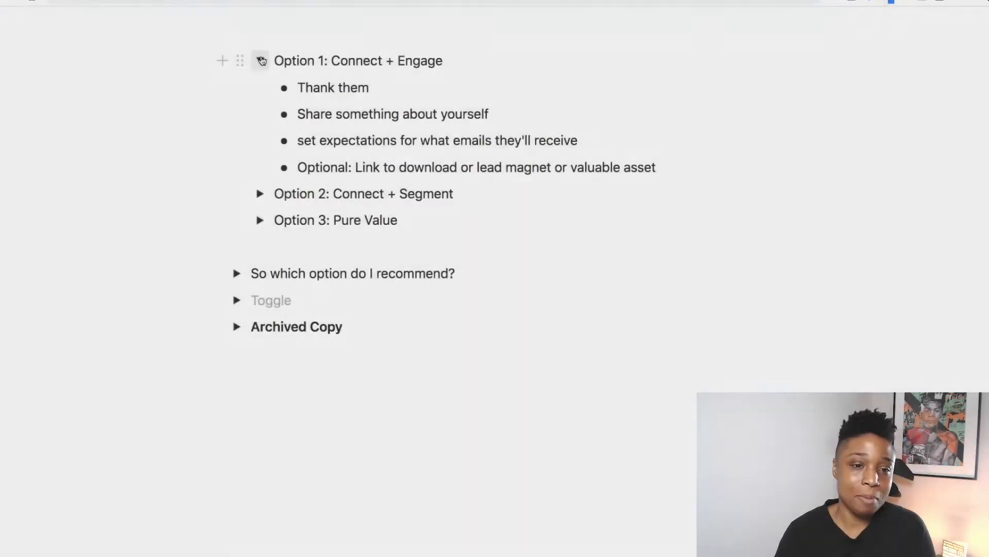
- Return to the Notion outline, collapse "Option 1: Connect + Engage" and expand "Option 2: Connect + Segment"
{"action": "left_click", "coordinate": [260, 60]}
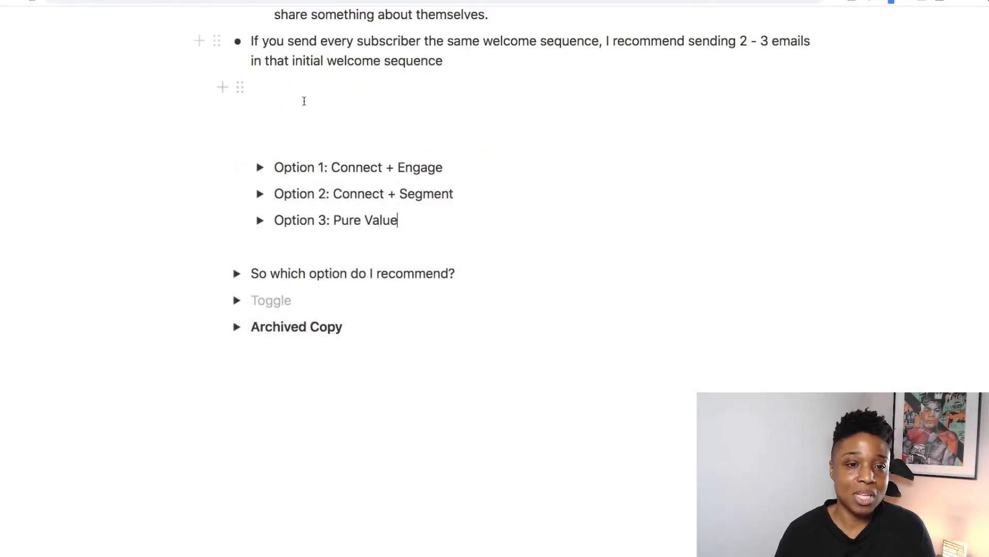
{"action": "scroll", "coordinate": [378, 167], "scroll_direction": "down", "scroll_amount": 1}
{"action": "scroll", "coordinate": [379, 167], "scroll_direction": "down", "scroll_amount": 2}
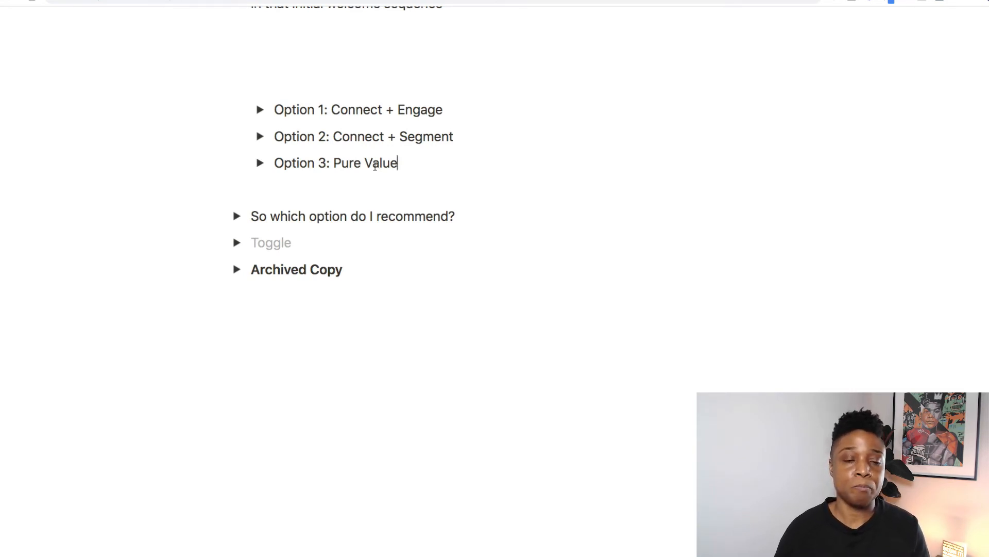
{"action": "left_click", "coordinate": [260, 136]}
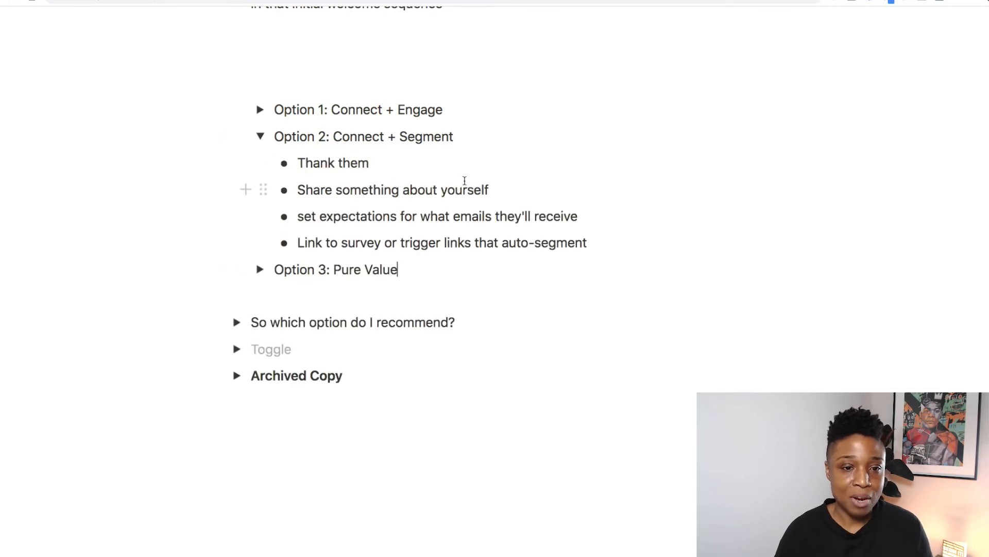
- In ConvertKit, examine the course email's "Click here to tell me" link and the segmenting links in "Welcome to the family! (Important Action Required)"
{"action": "scroll", "coordinate": [464, 188], "scroll_direction": "down", "scroll_amount": 3}
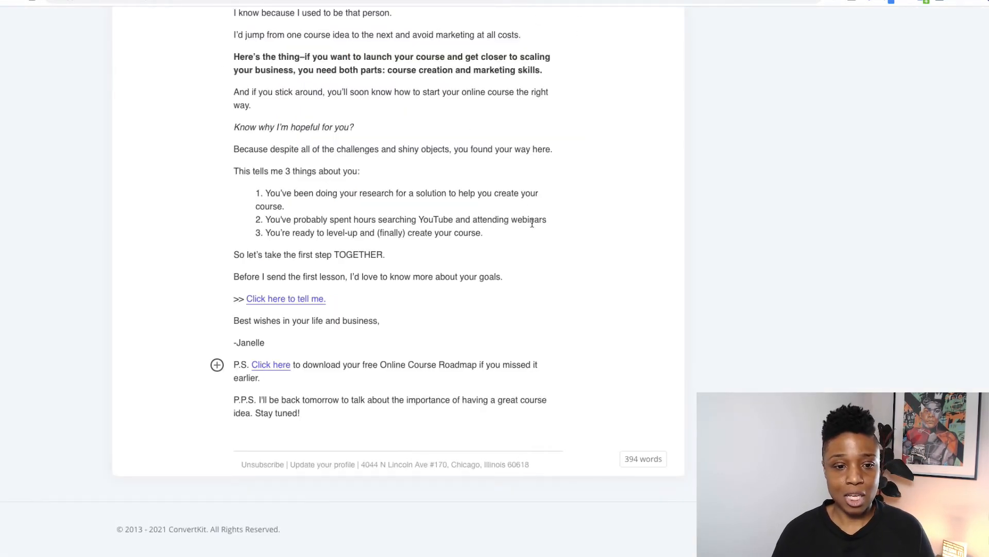
{"action": "scroll", "coordinate": [533, 228], "scroll_direction": "up", "scroll_amount": 1}
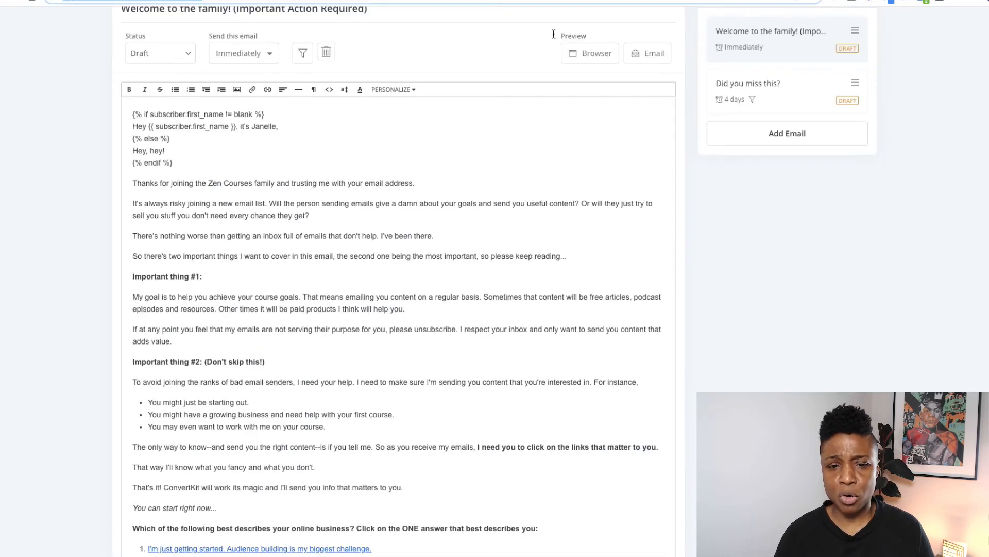
{"action": "scroll", "coordinate": [444, 285], "scroll_direction": "down", "scroll_amount": 3}
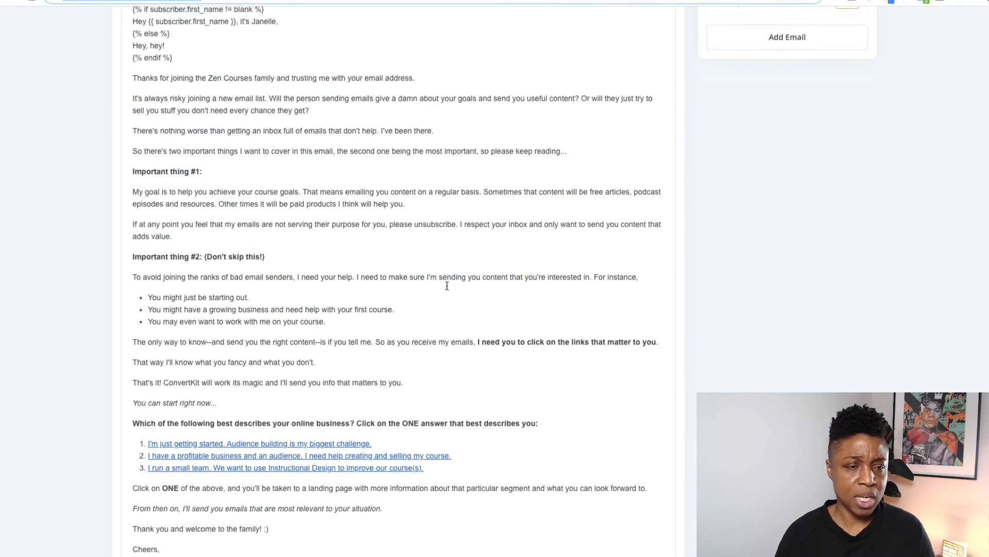
{"action": "scroll", "coordinate": [447, 286], "scroll_direction": "up", "scroll_amount": 5}
{"action": "scroll", "coordinate": [448, 285], "scroll_direction": "up", "scroll_amount": 1}
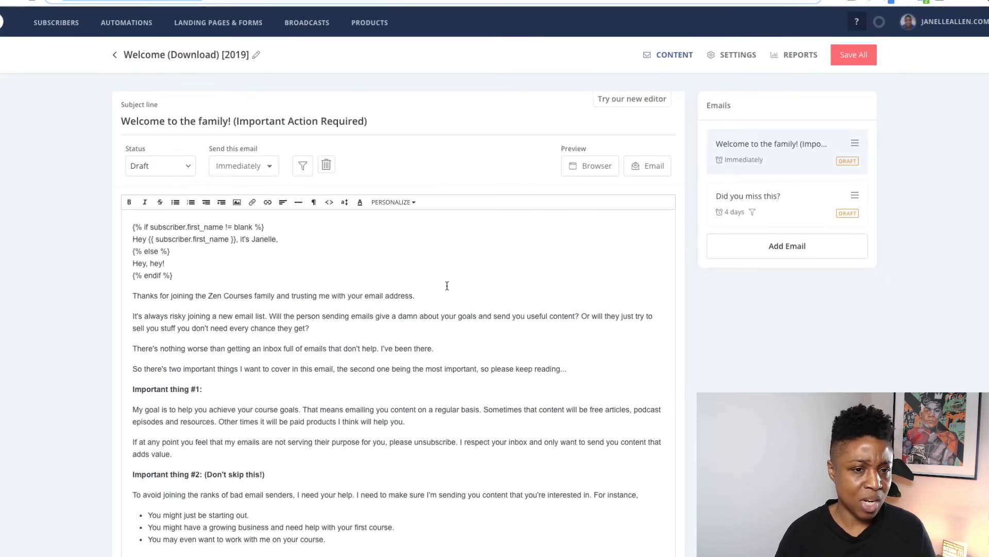
- Highlight the welcome email's subject line and read through the body, including "Important thing #1" and "Important thing #2"
{"action": "triple_click", "coordinate": [214, 120]}
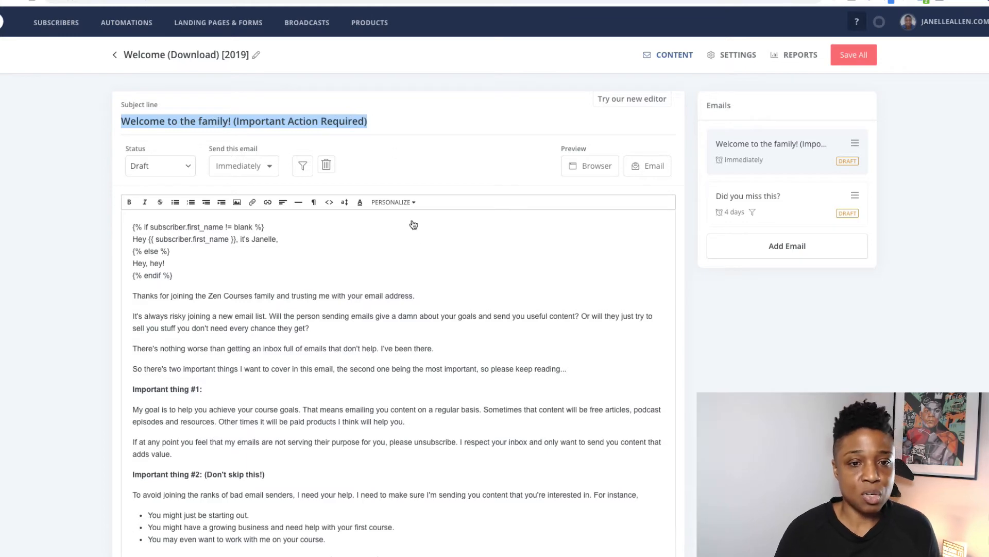
{"action": "scroll", "coordinate": [422, 321], "scroll_direction": "down", "scroll_amount": 5}
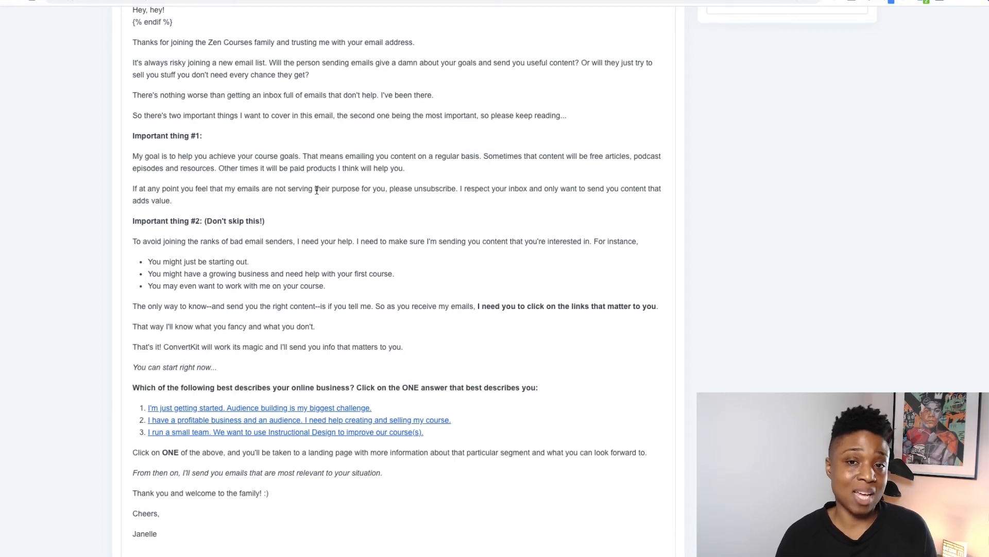
{"action": "scroll", "coordinate": [468, 265], "scroll_direction": "down", "scroll_amount": 1}
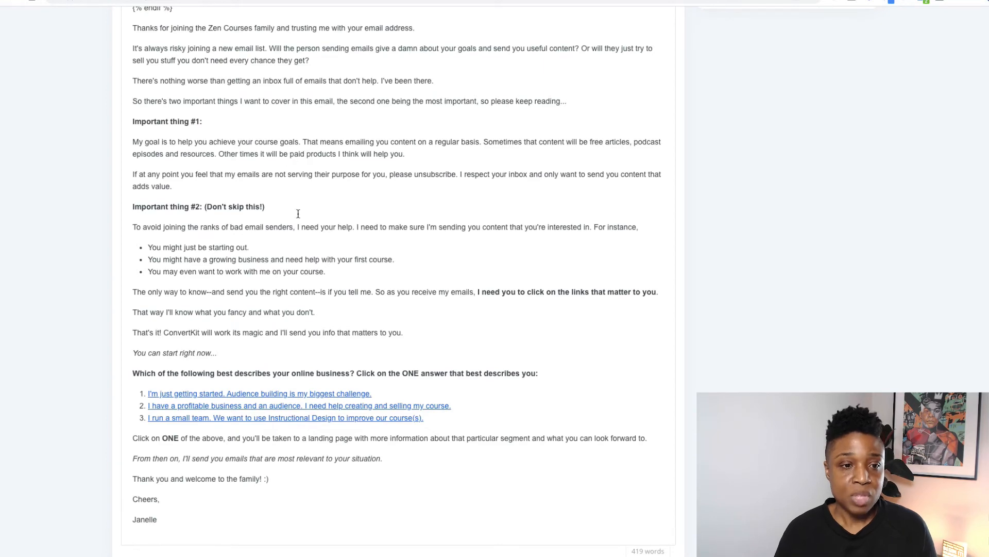
{"action": "scroll", "coordinate": [351, 230], "scroll_direction": "down", "scroll_amount": 2}
{"action": "scroll", "coordinate": [351, 230], "scroll_direction": "down", "scroll_amount": 1}
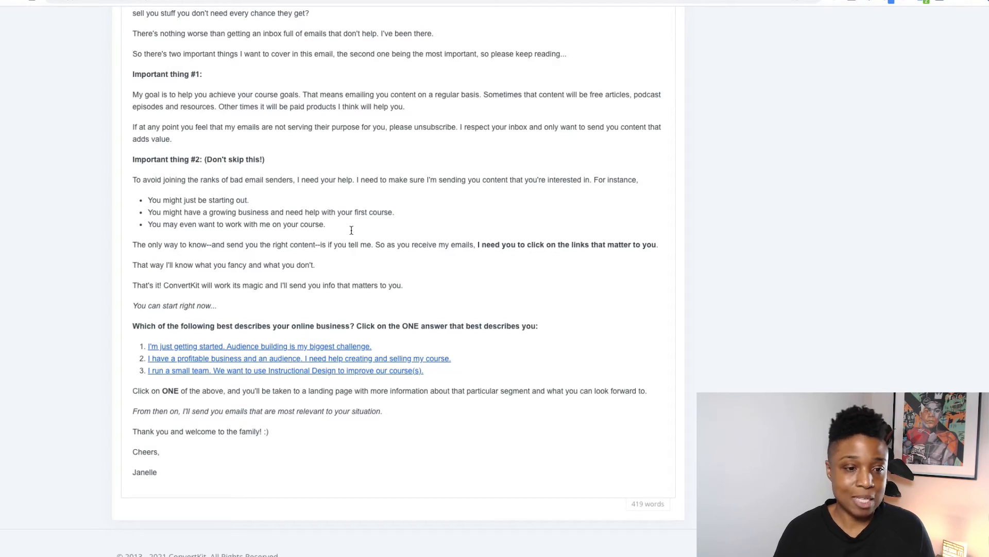
- Highlight the question "Which of the following best describes your online business?" with its three answer links, and clear the highlight
{"action": "scroll", "coordinate": [351, 230], "scroll_direction": "down", "scroll_amount": 2}
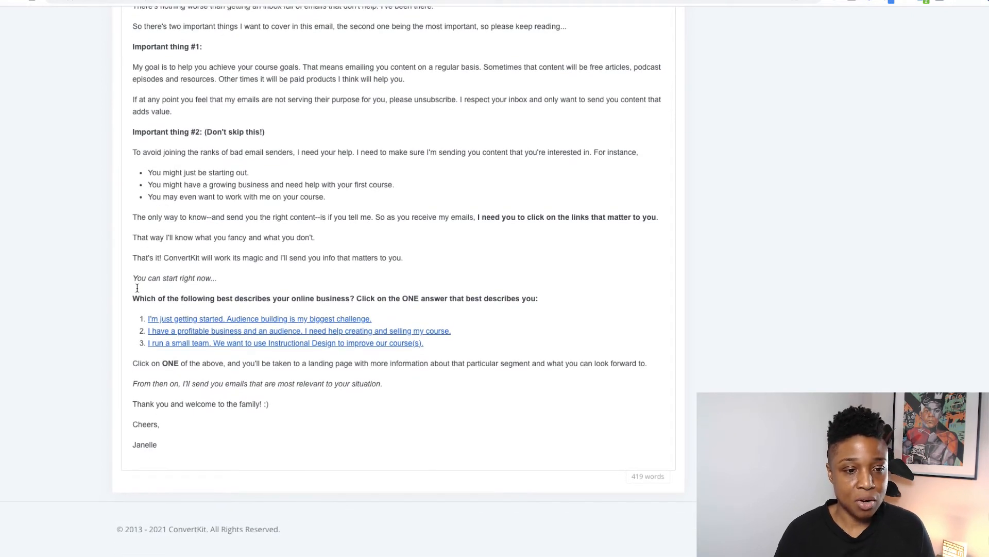
{"action": "left_click_drag", "start_coordinate": [133, 299], "coordinate": [492, 356]}
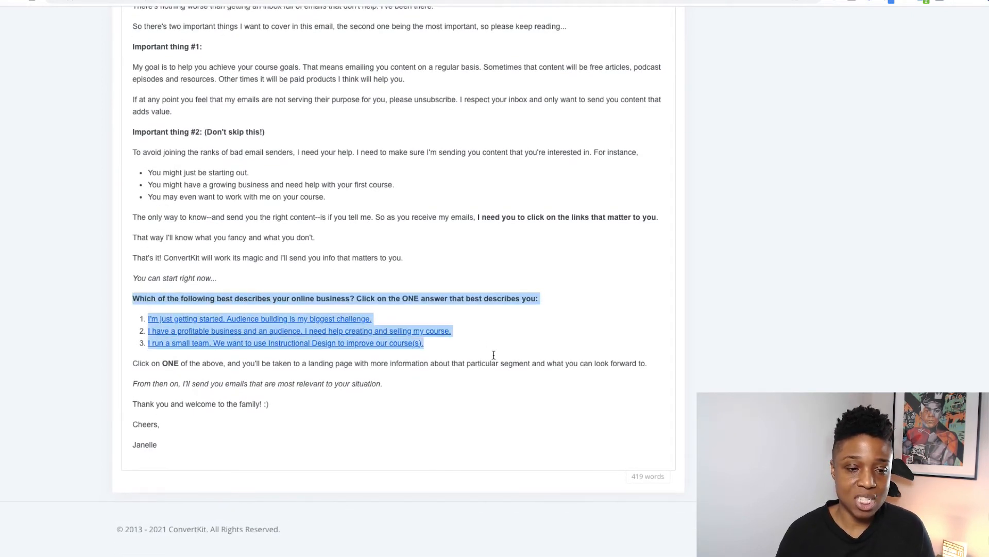
{"action": "left_click", "coordinate": [422, 375]}
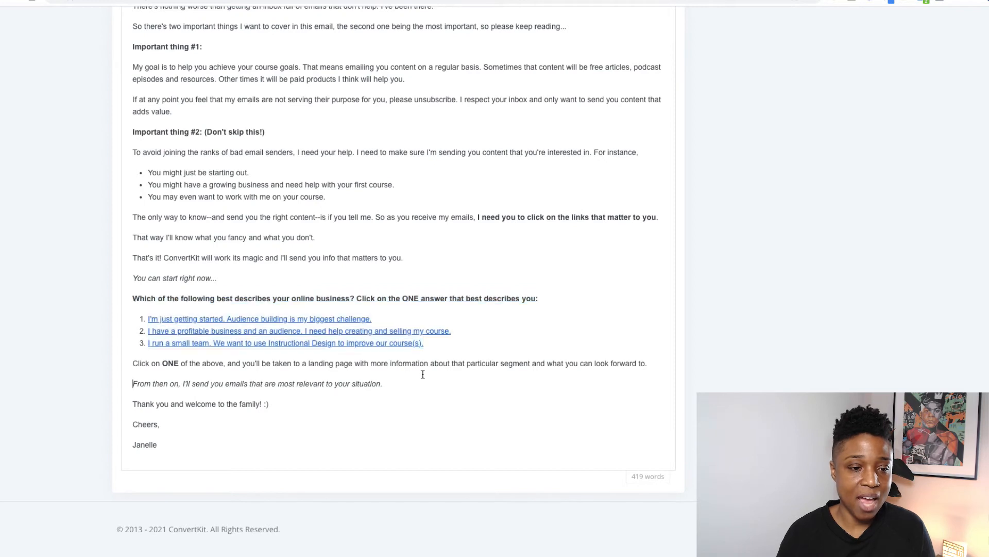
- Inspect where the three answer links lead, viewing the full link settings of the first two without changing them
{"action": "left_click", "coordinate": [270, 319]}
{"action": "left_click", "coordinate": [247, 334]}
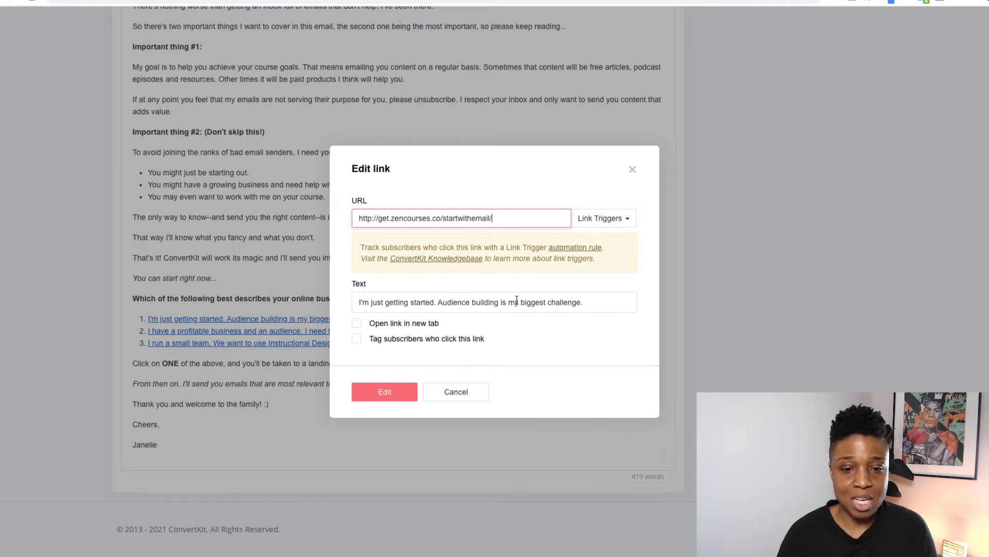
{"action": "key", "text": "Return"}
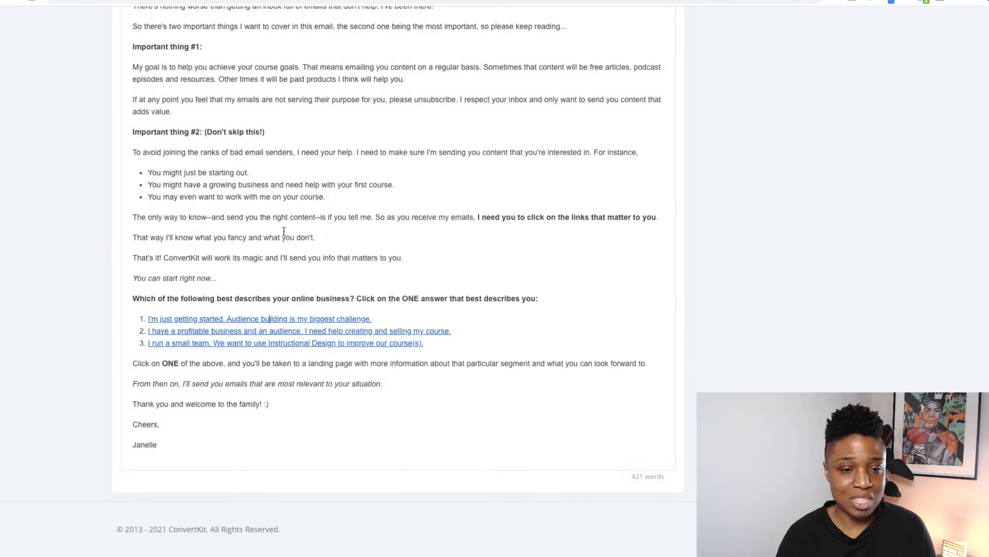
{"action": "left_click", "coordinate": [239, 331]}
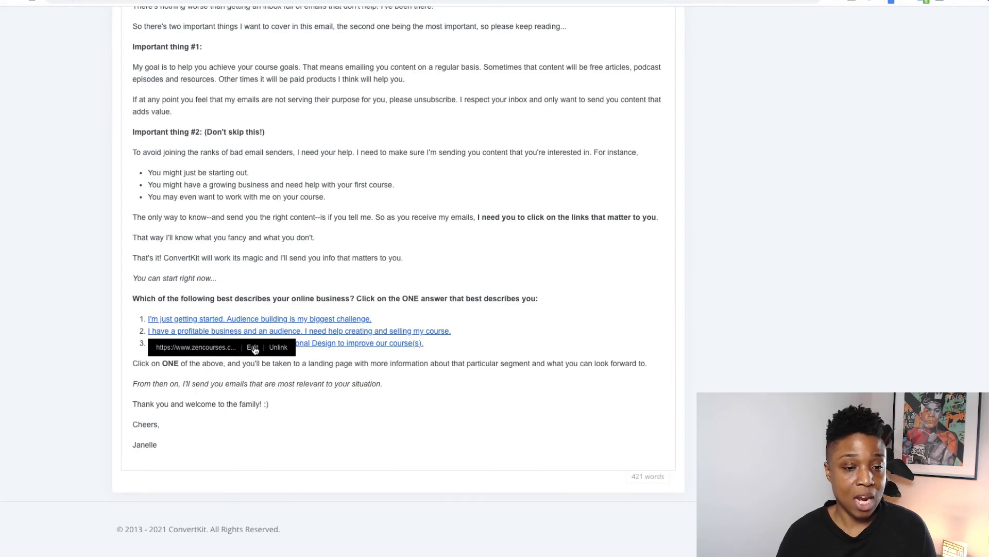
{"action": "left_click", "coordinate": [253, 348]}
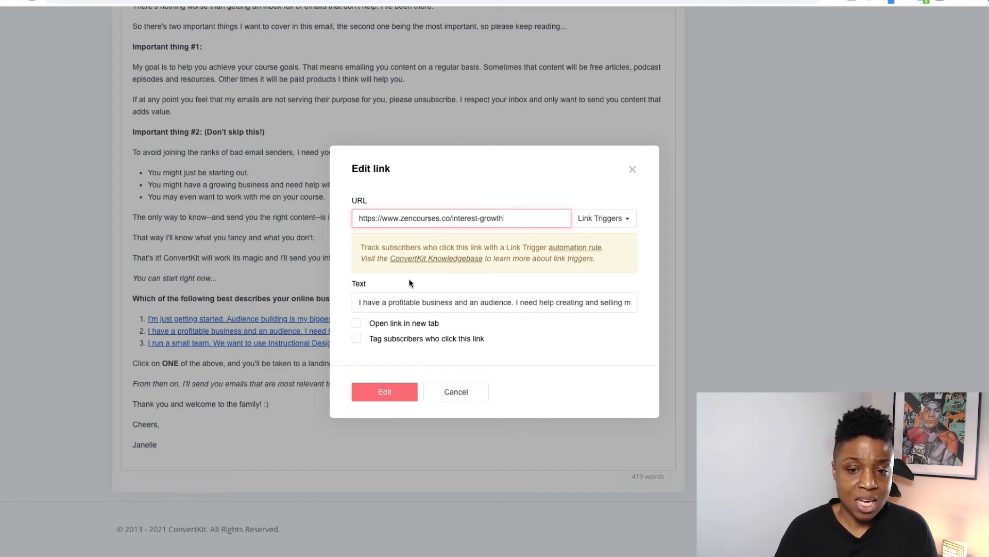
{"action": "left_click", "coordinate": [456, 394]}
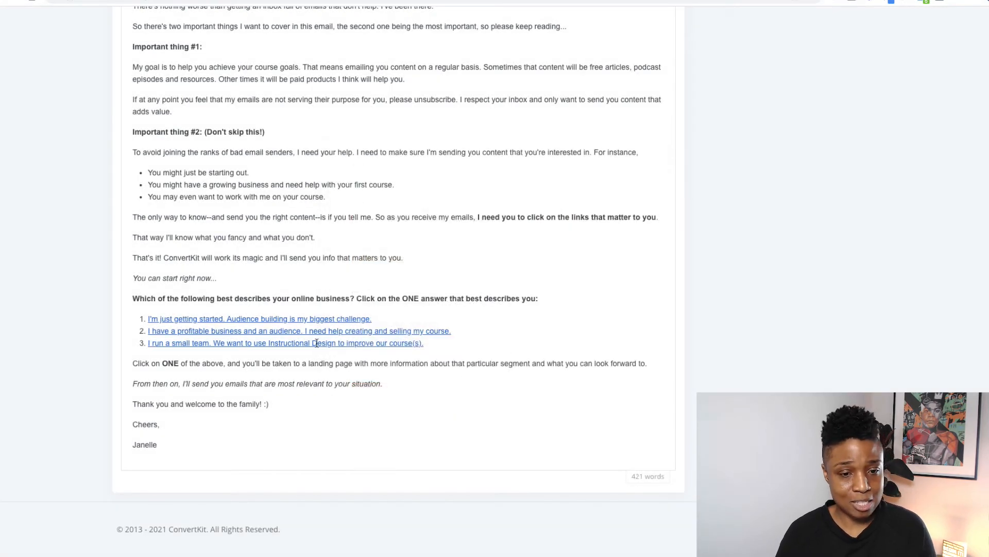
{"action": "left_click", "coordinate": [318, 343]}
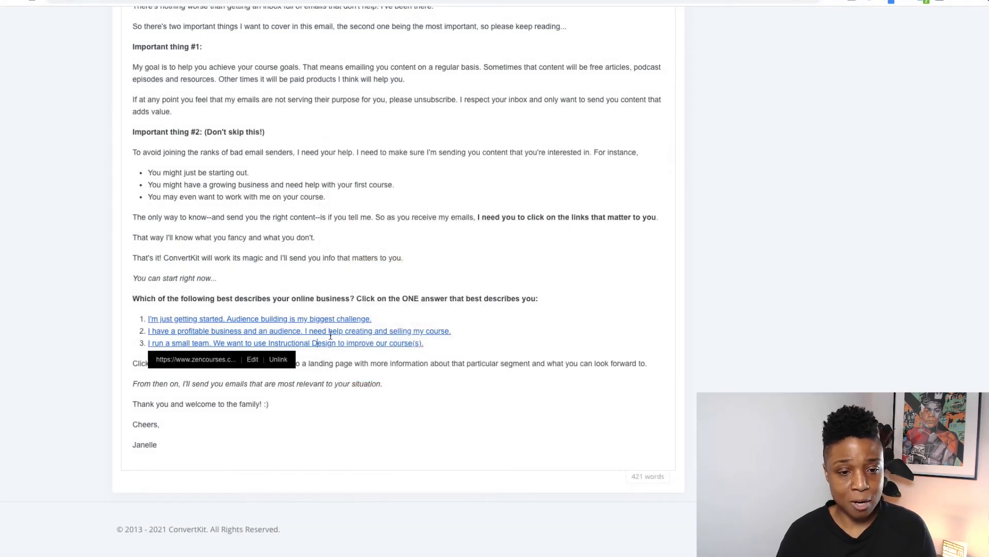
{"action": "left_click", "coordinate": [498, 257]}
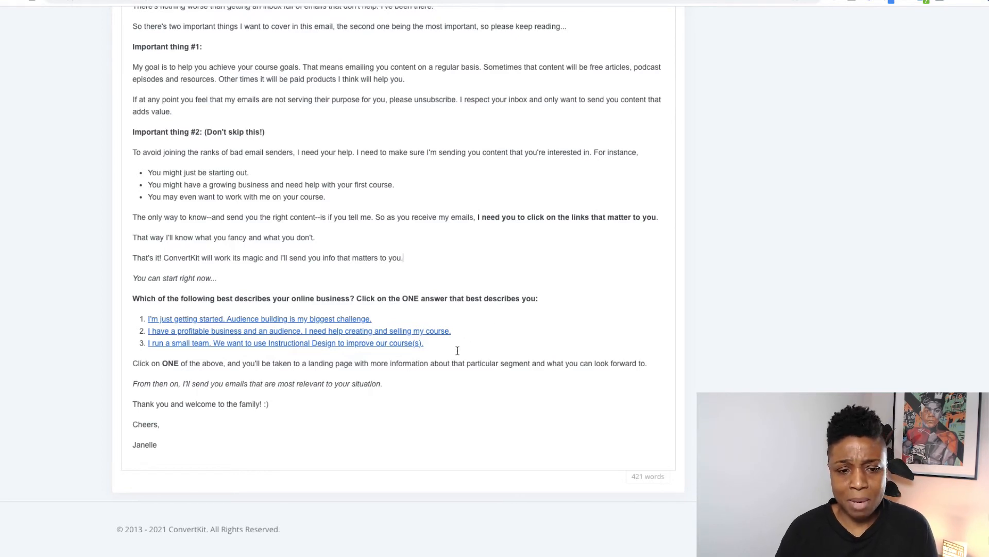
- Review the link settings of the "I'm just getting started" answer once more and close them without changes
{"action": "left_click", "coordinate": [343, 318]}
{"action": "left_click", "coordinate": [247, 333]}
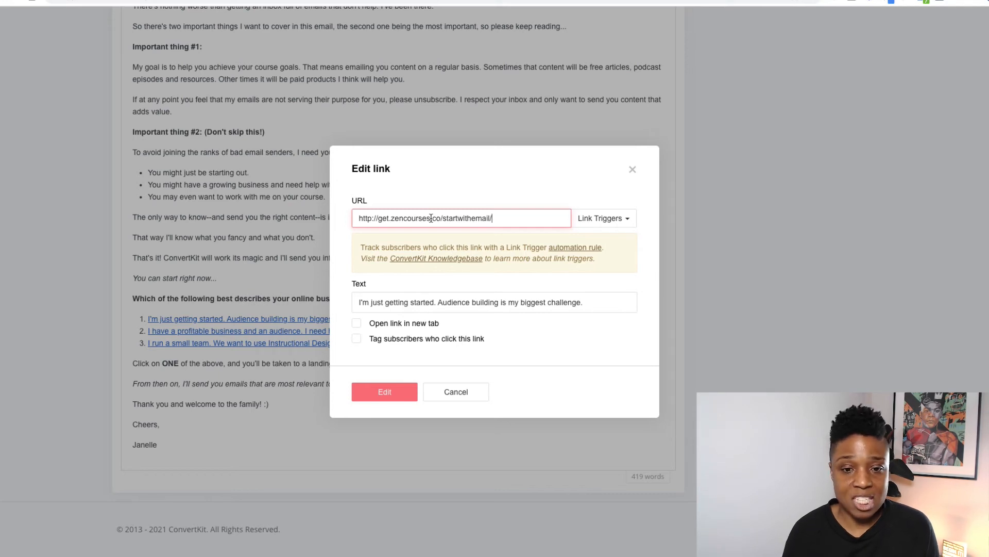
{"action": "left_click", "coordinate": [463, 393]}
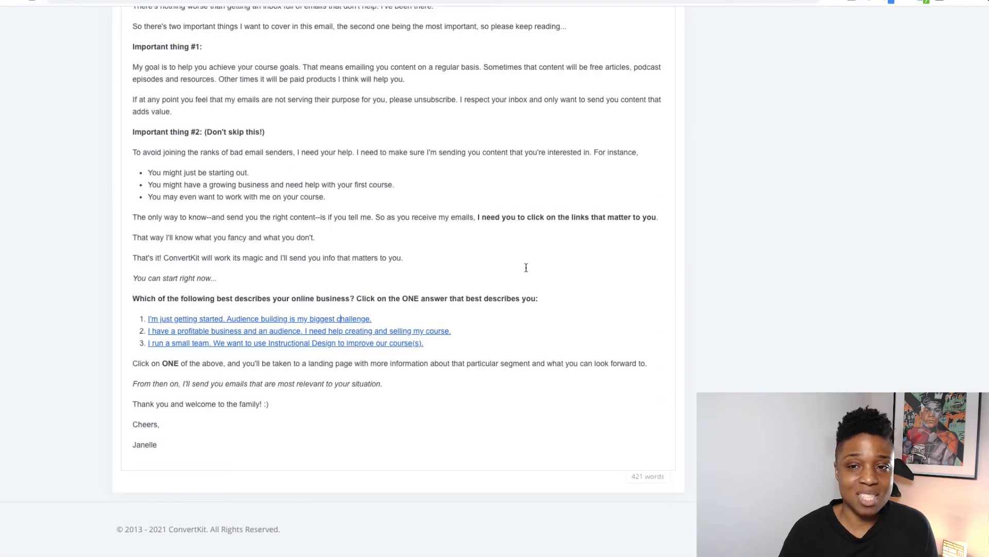
- Switch to the Online Course Roadmap welcome email and highlight the "At this point, you're likely ready for a change" line with its bullet list
{"action": "scroll", "coordinate": [526, 265], "scroll_direction": "up", "scroll_amount": 4}
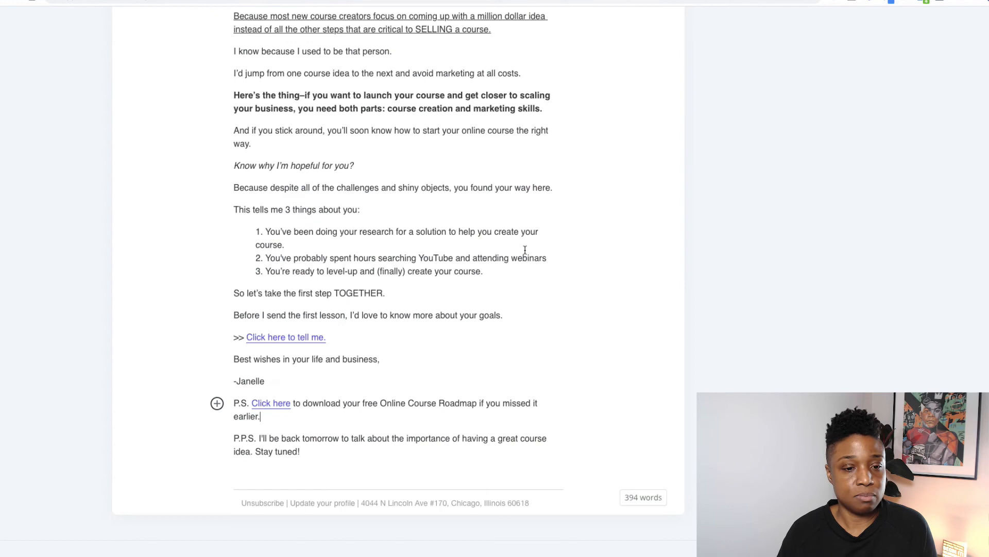
{"action": "scroll", "coordinate": [525, 263], "scroll_direction": "up", "scroll_amount": 4}
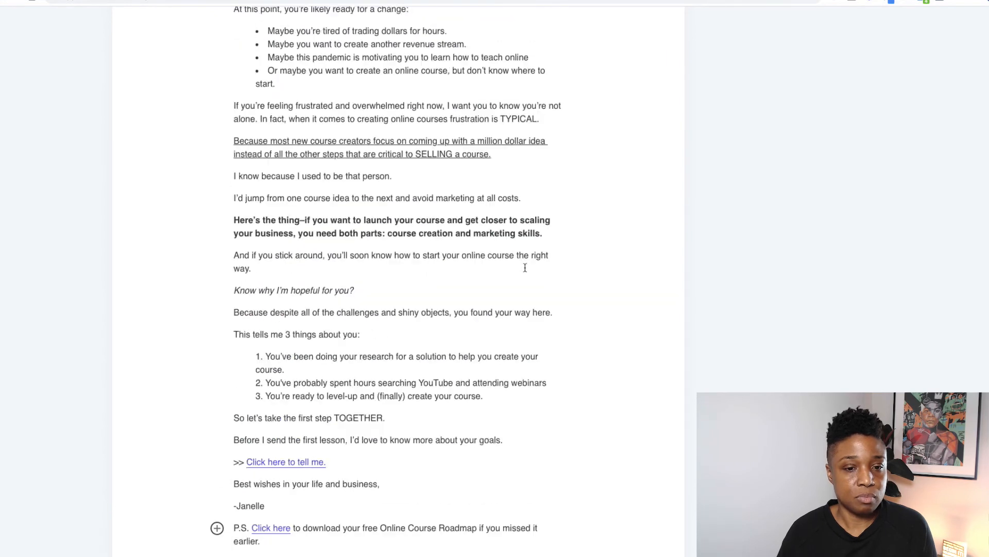
{"action": "scroll", "coordinate": [525, 267], "scroll_direction": "up", "scroll_amount": 3}
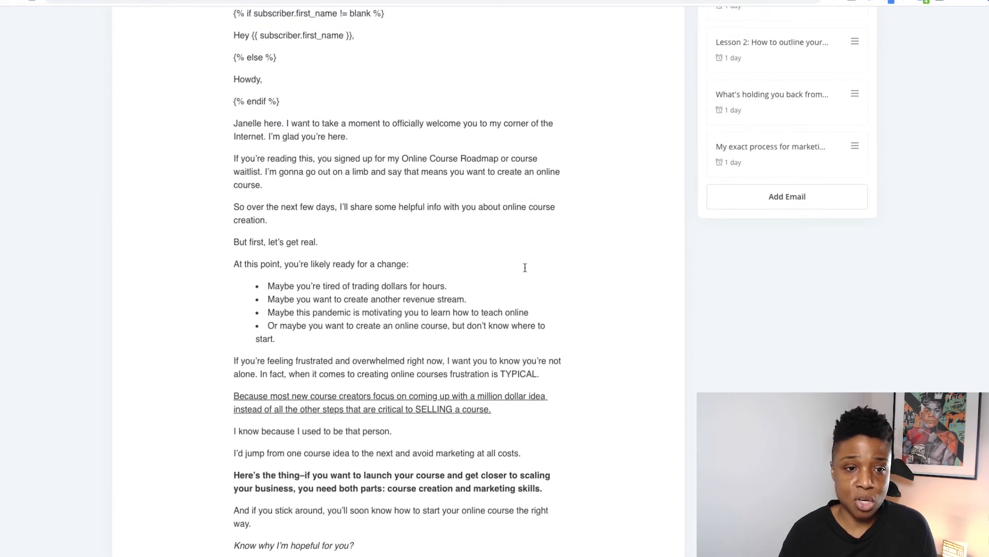
{"action": "scroll", "coordinate": [525, 267], "scroll_direction": "down", "scroll_amount": 2}
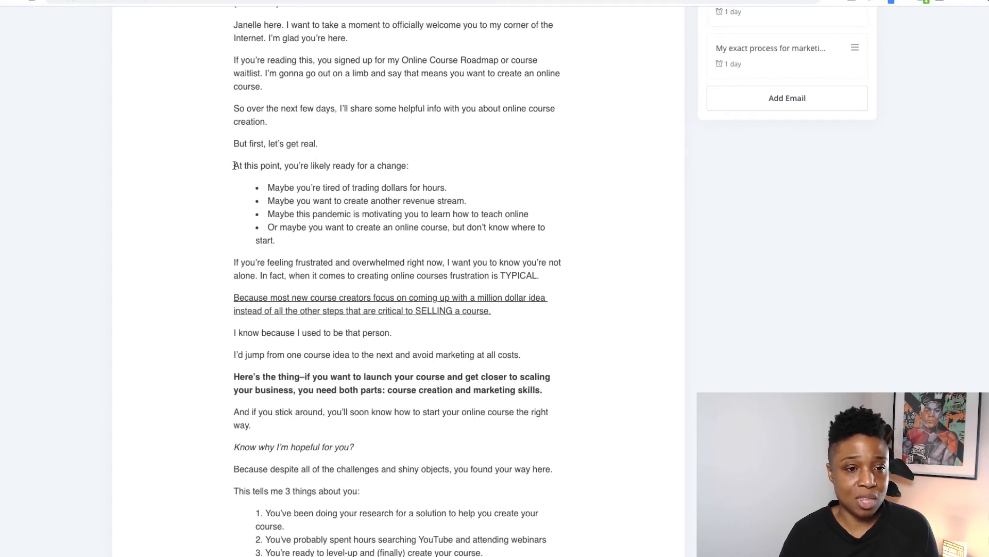
{"action": "left_click_drag", "start_coordinate": [233, 164], "coordinate": [419, 242]}
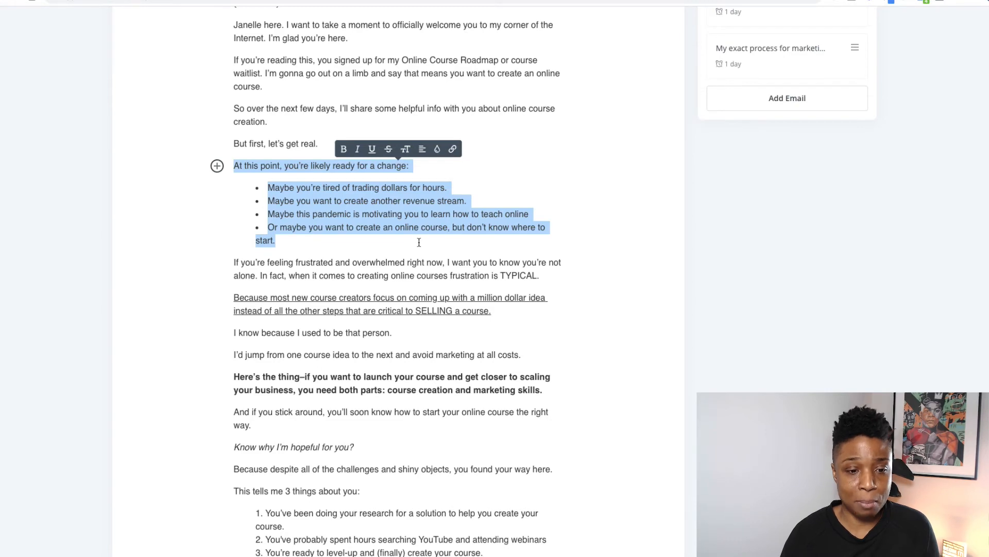
- Examine the email's closing request about the reader's goals and highlight the P.S. line offering the Online Course Roadmap download
{"action": "scroll", "coordinate": [419, 242], "scroll_direction": "down", "scroll_amount": 5}
{"action": "scroll", "coordinate": [419, 242], "scroll_direction": "down", "scroll_amount": 1}
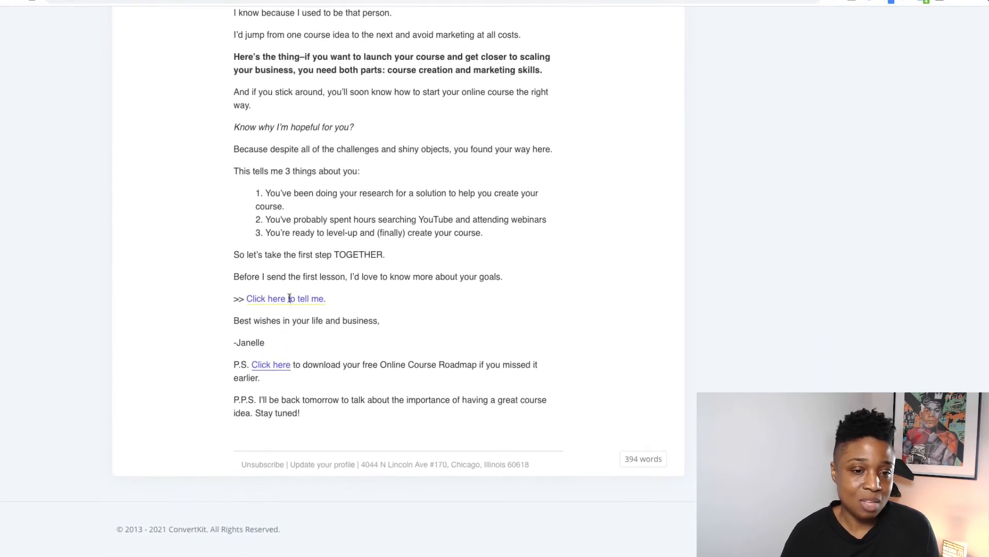
{"action": "double_click", "coordinate": [277, 275]}
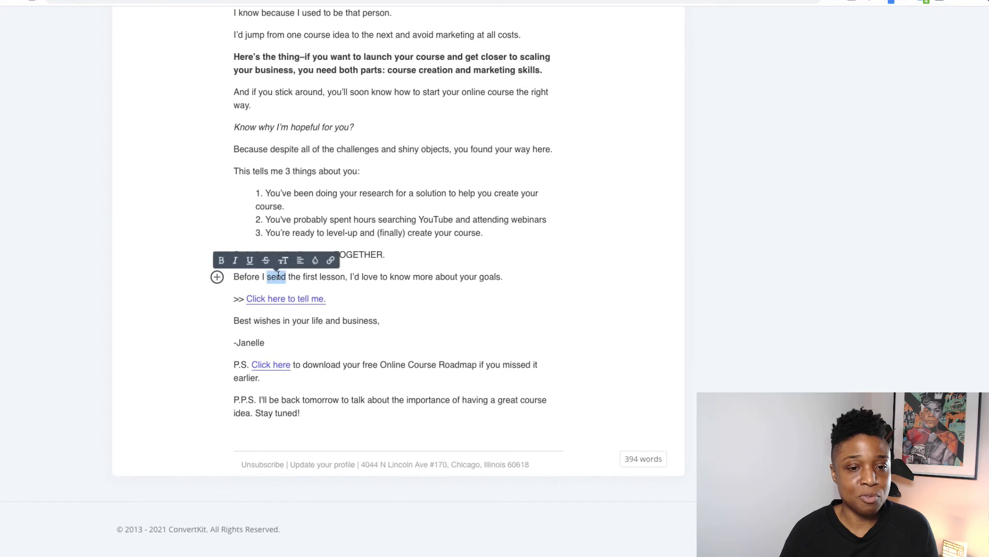
{"action": "left_click", "coordinate": [405, 273]}
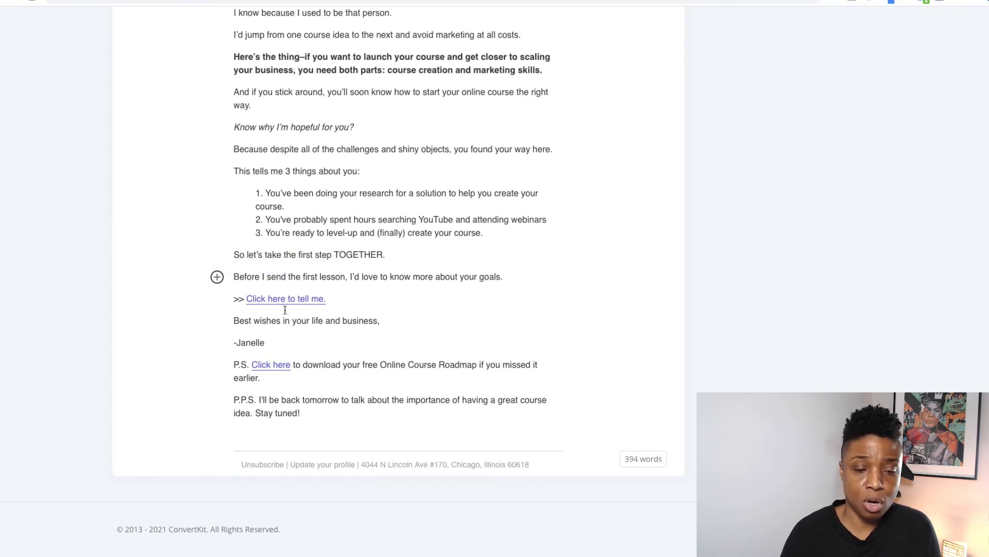
{"action": "triple_click", "coordinate": [363, 365]}
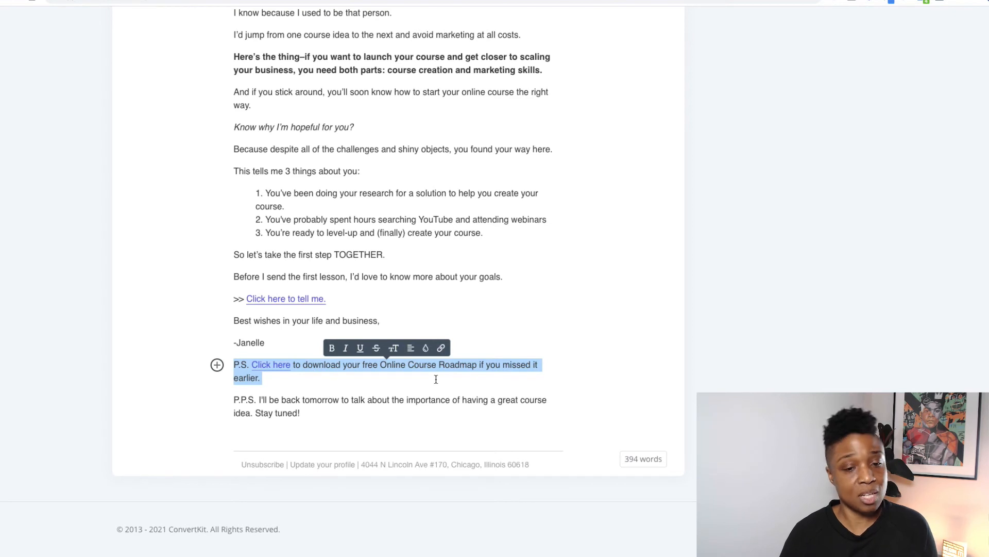
{"action": "left_click", "coordinate": [532, 271]}
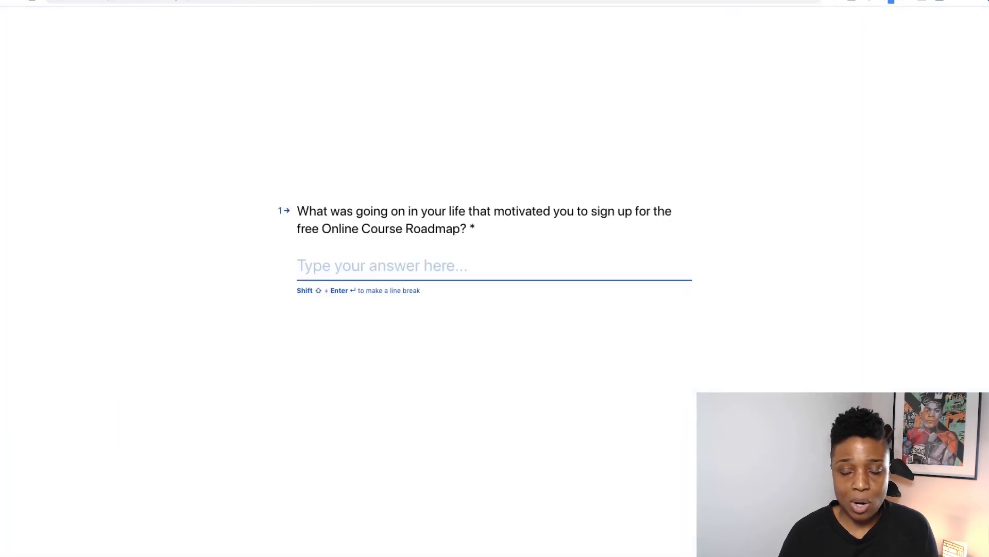
- Page through the linked survey's questions on sign-up motivation, existing online courses and course creation solutions tried, leaving them unanswered
{"action": "scroll", "coordinate": [495, 252], "scroll_direction": "down", "scroll_amount": 3}
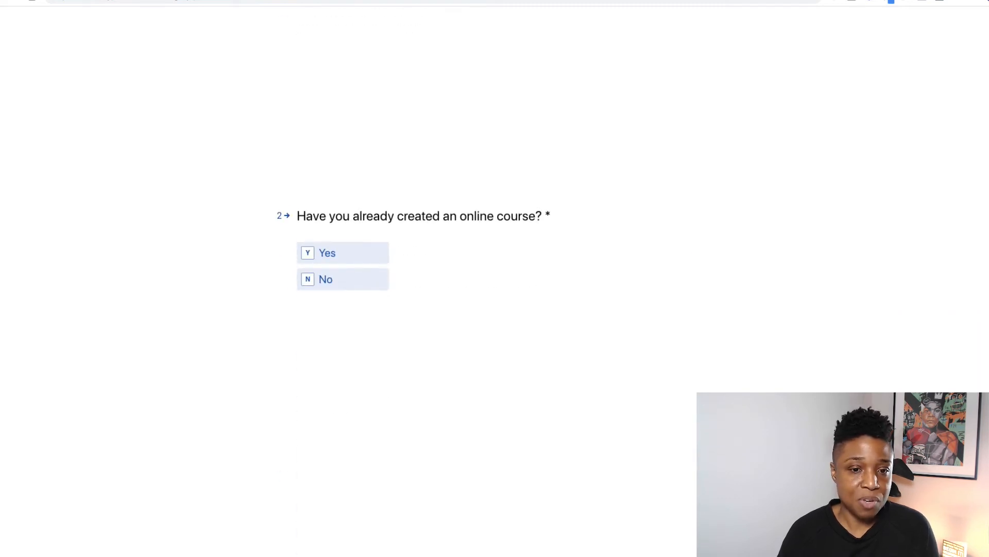
{"action": "scroll", "coordinate": [495, 253], "scroll_direction": "down", "scroll_amount": 3}
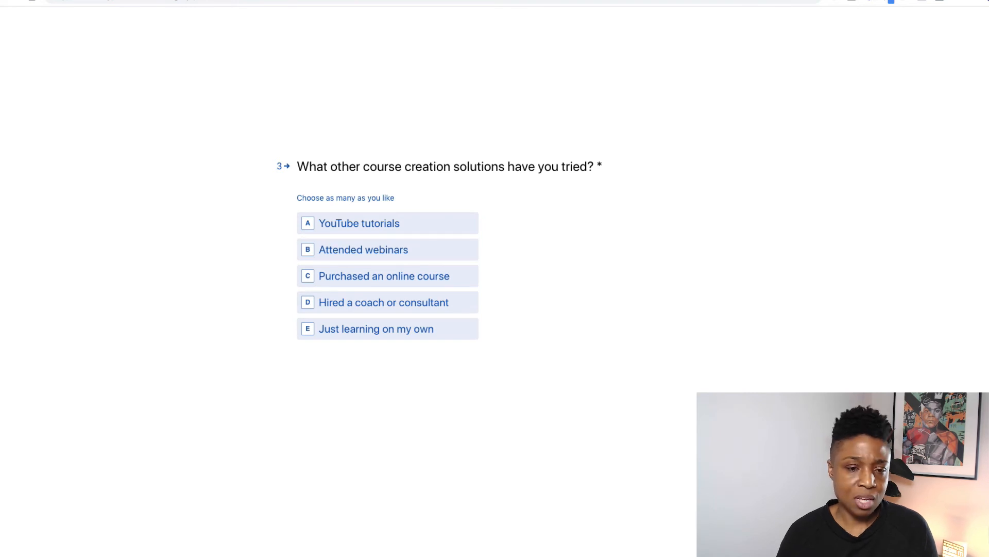
{"action": "scroll", "coordinate": [773, 372], "scroll_direction": "down", "scroll_amount": 3}
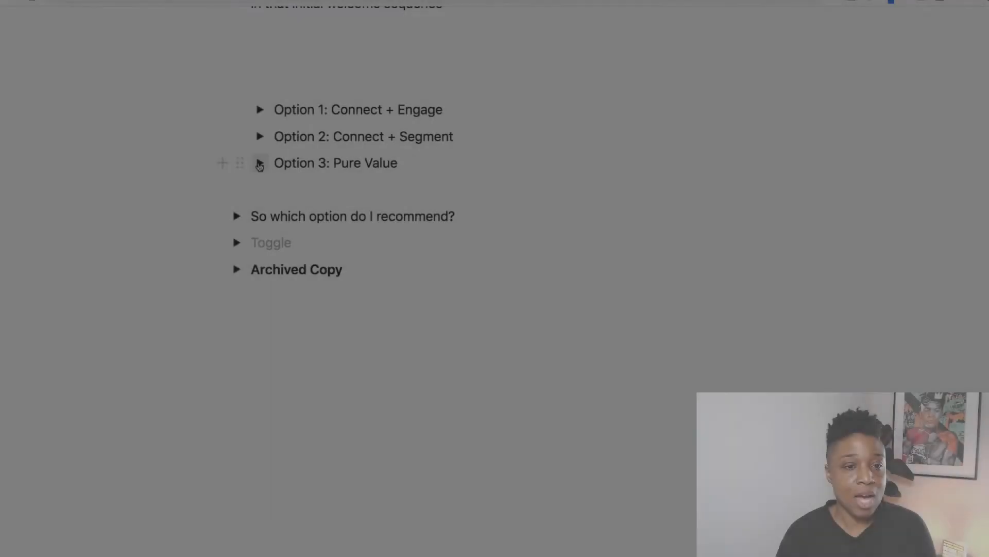
- In the Notion outline, expand "Option 3: Pure Value" to show its note on sharing a lesson or something valuable
{"action": "left_click", "coordinate": [260, 162]}
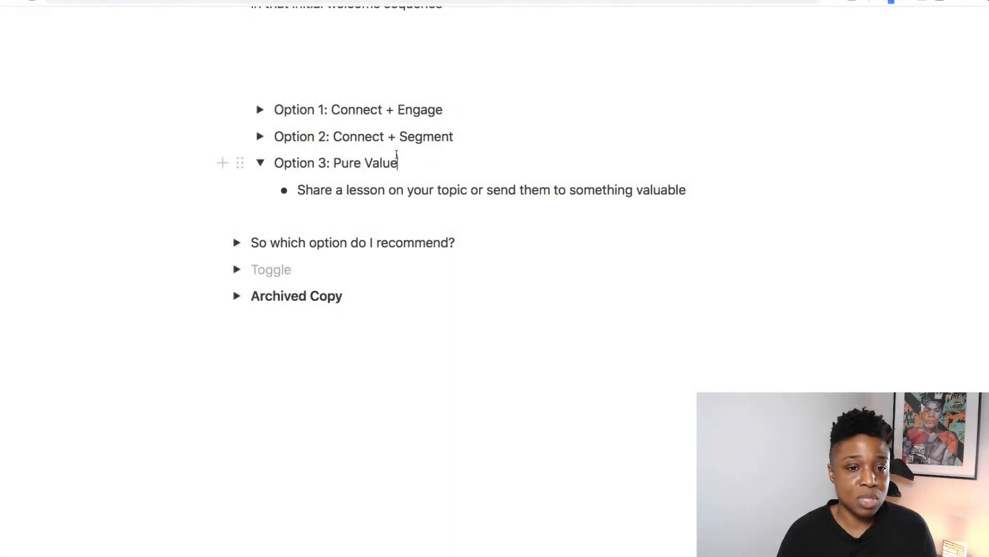
{"action": "scroll", "coordinate": [423, 164], "scroll_direction": "down", "scroll_amount": 1}
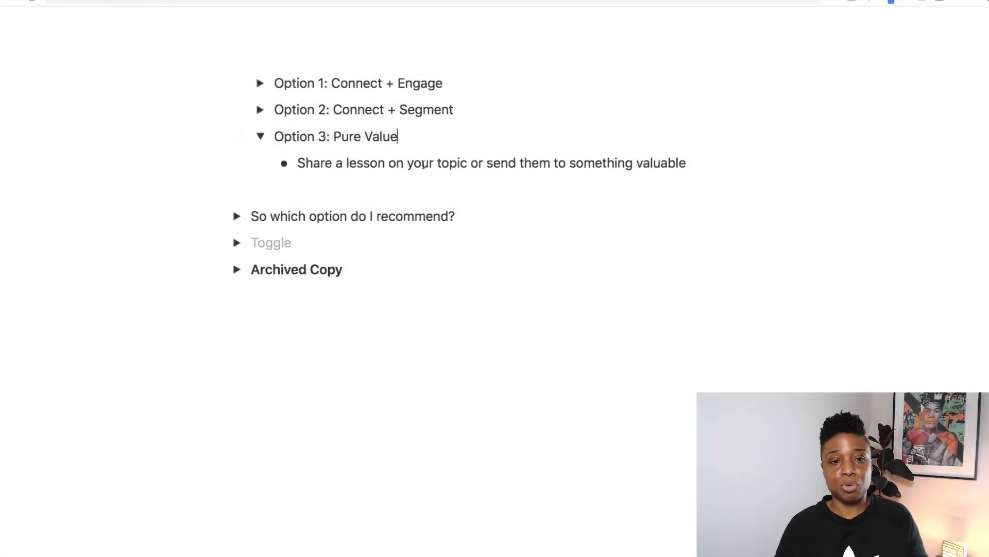